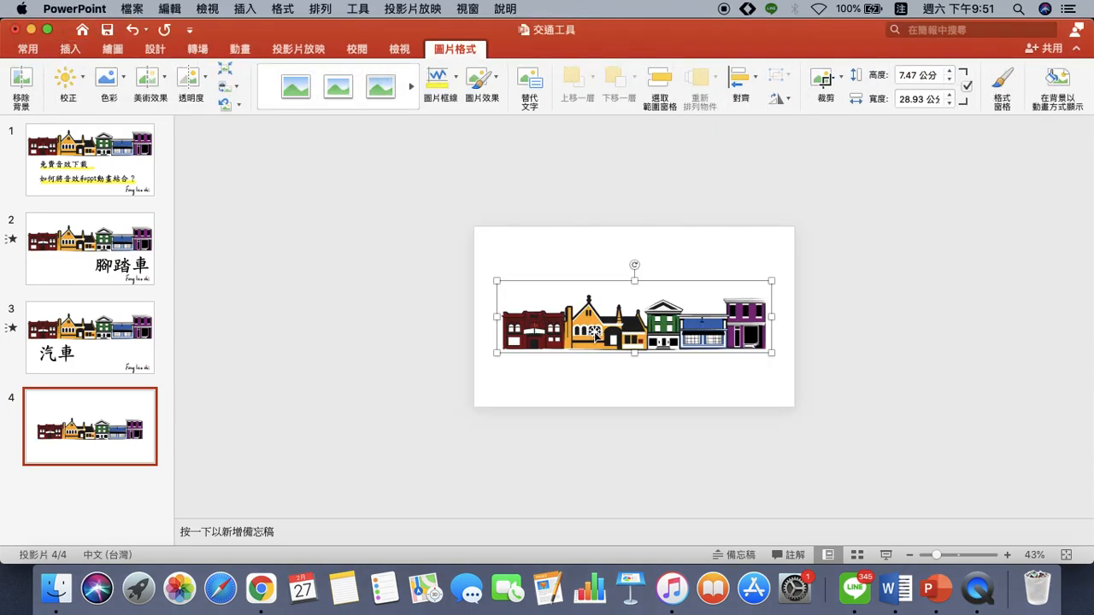
Step: Shift the street picture slightly up and insert 腳踏車.gif from the 交通工具 folder in Finder onto slide 4
{"action": "left_click_drag", "start_coordinate": [525, 311], "coordinate": [526, 295]}
{"action": "left_click", "coordinate": [58, 588]}
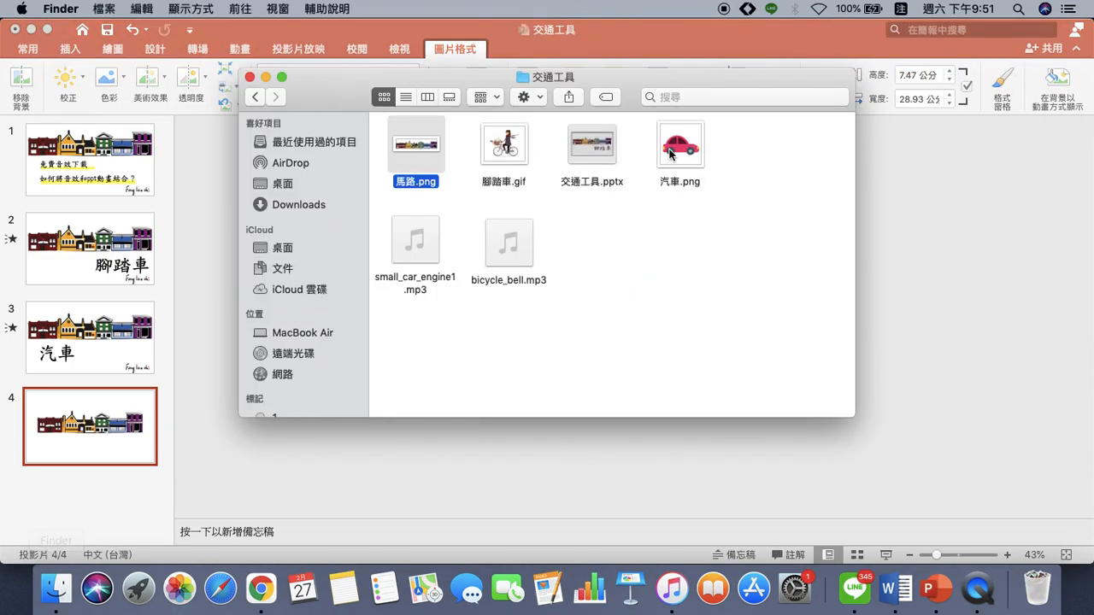
{"action": "left_click", "coordinate": [618, 227]}
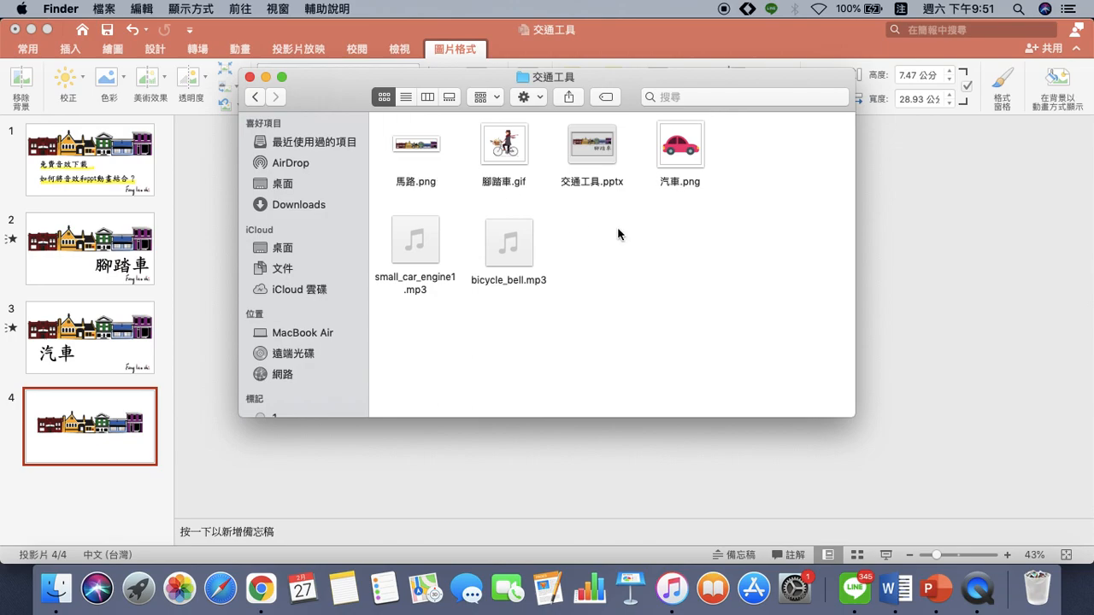
{"action": "left_click_drag", "start_coordinate": [504, 147], "coordinate": [939, 279]}
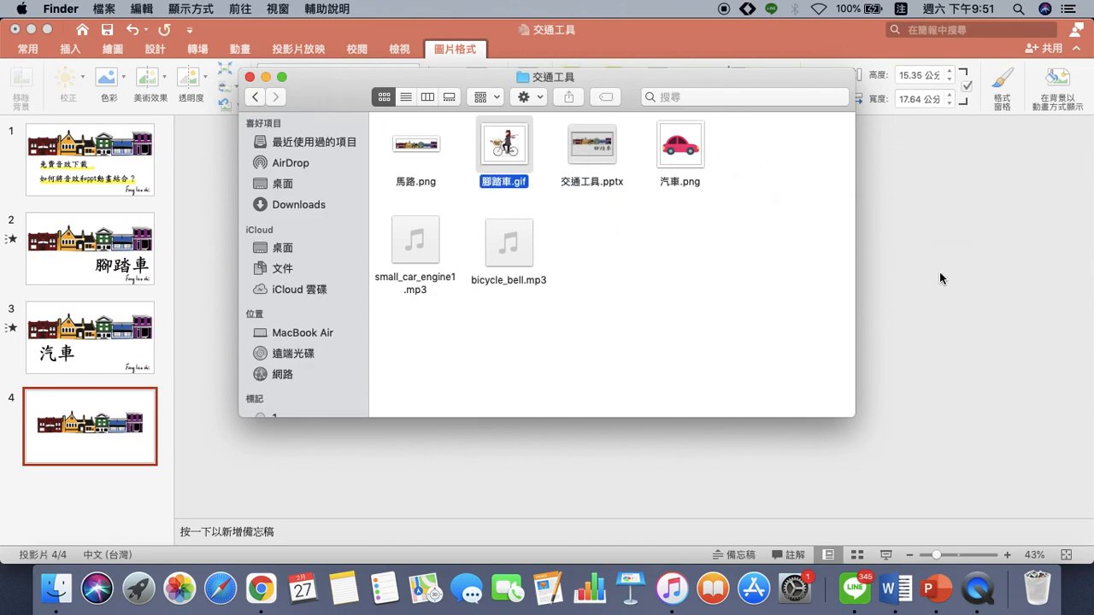
{"action": "left_click", "coordinate": [960, 367]}
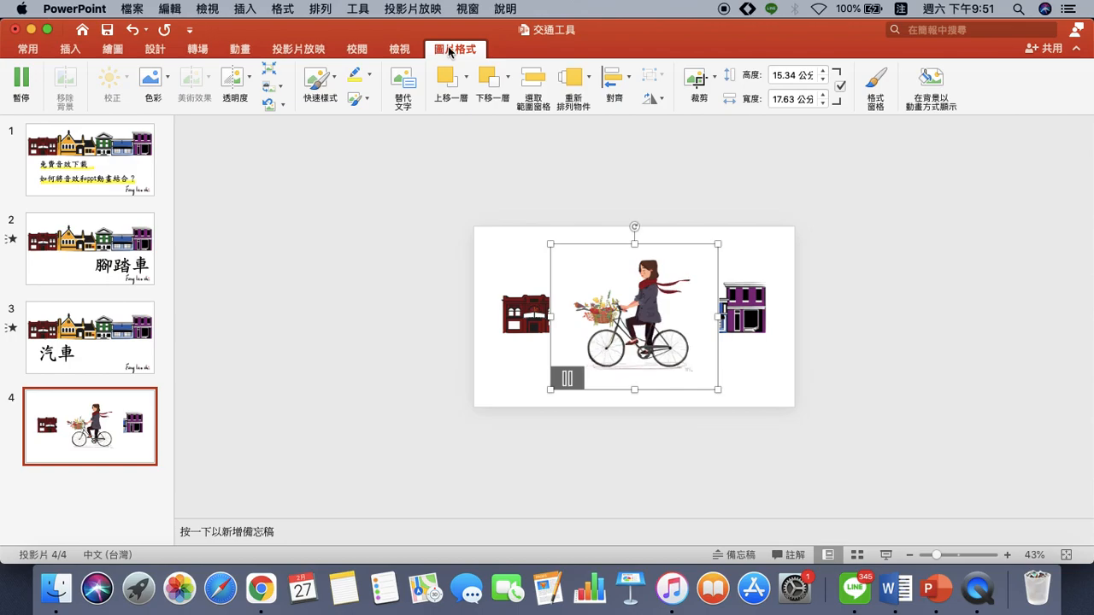
Step: Make the white background of the bicycle GIF transparent so the street picture shows through
{"action": "left_click", "coordinate": [169, 76]}
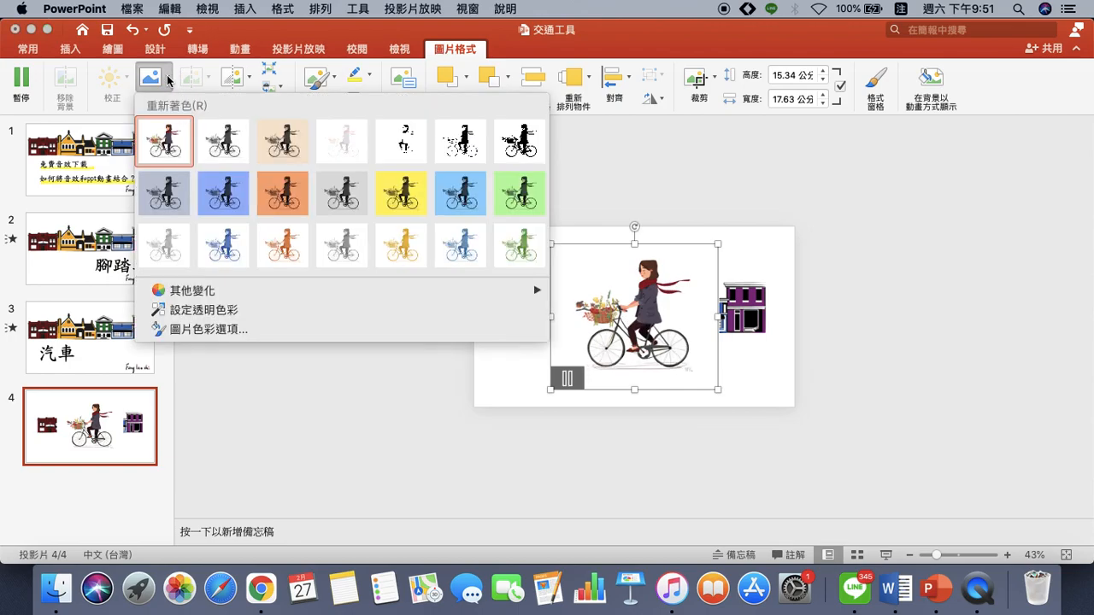
{"action": "left_click", "coordinate": [214, 313]}
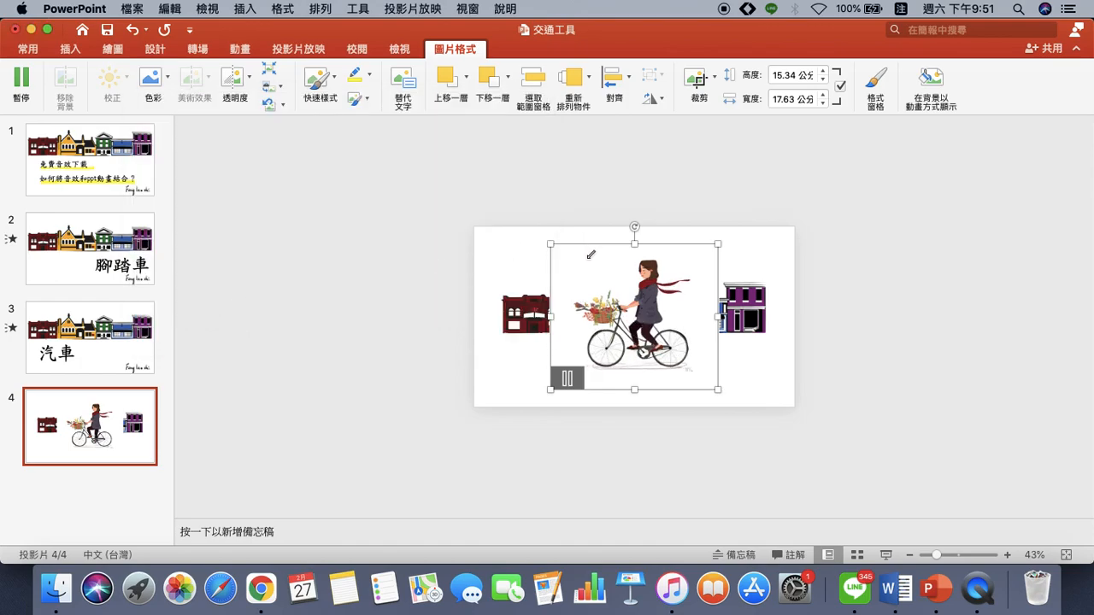
{"action": "left_click", "coordinate": [590, 255]}
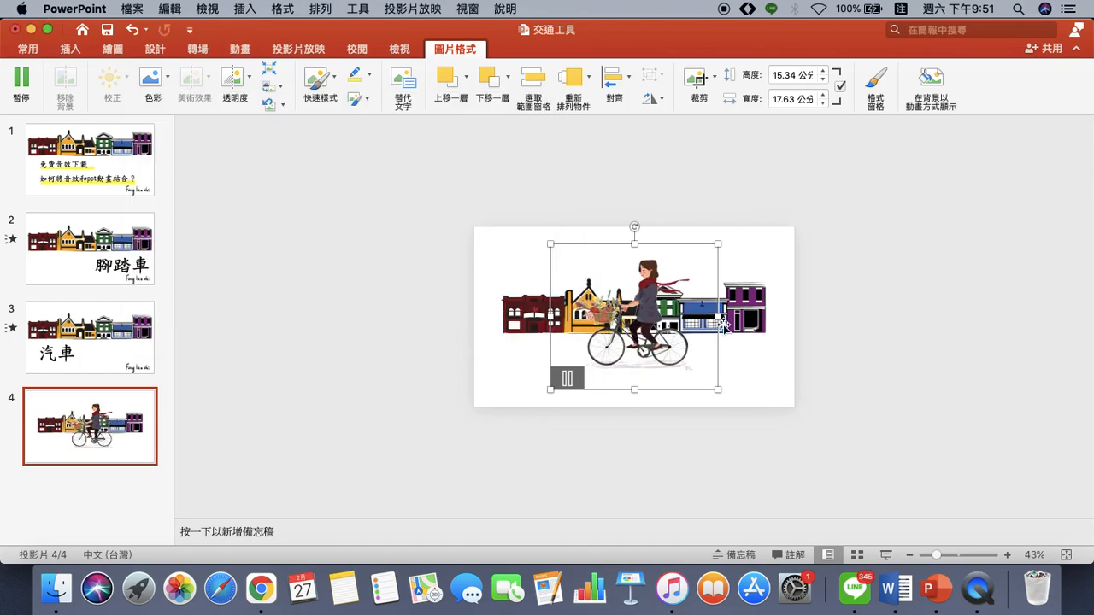
Step: Insert bicycle_bell.mp3 from the Finder folder on slide 4 and place its audio icon just outside the slide's left edge
{"action": "left_click", "coordinate": [56, 588]}
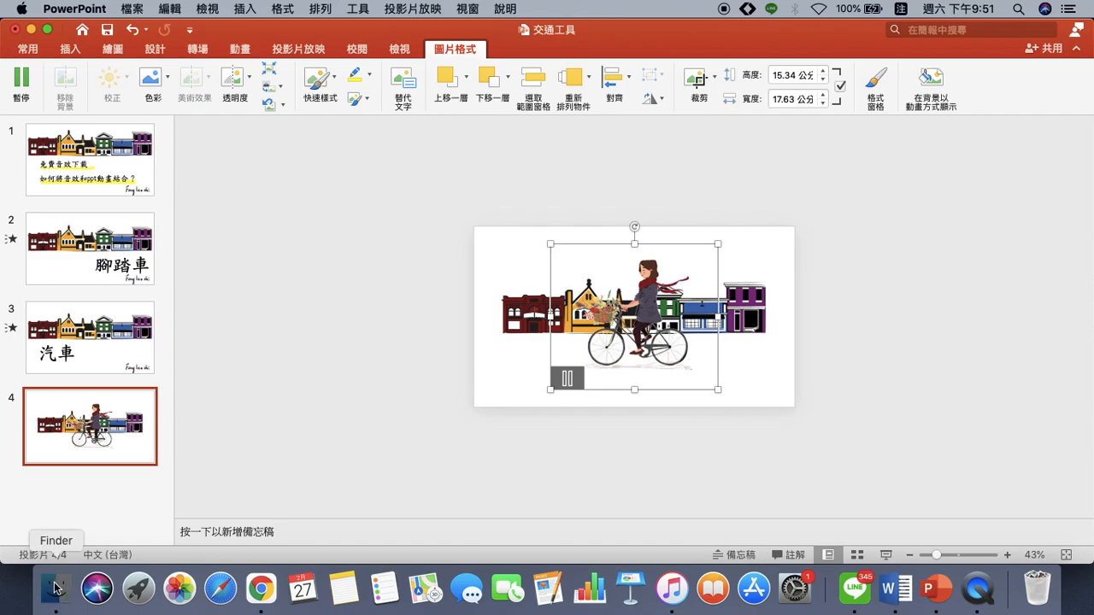
{"action": "left_click", "coordinate": [587, 296]}
{"action": "left_click_drag", "start_coordinate": [509, 244], "coordinate": [928, 294]}
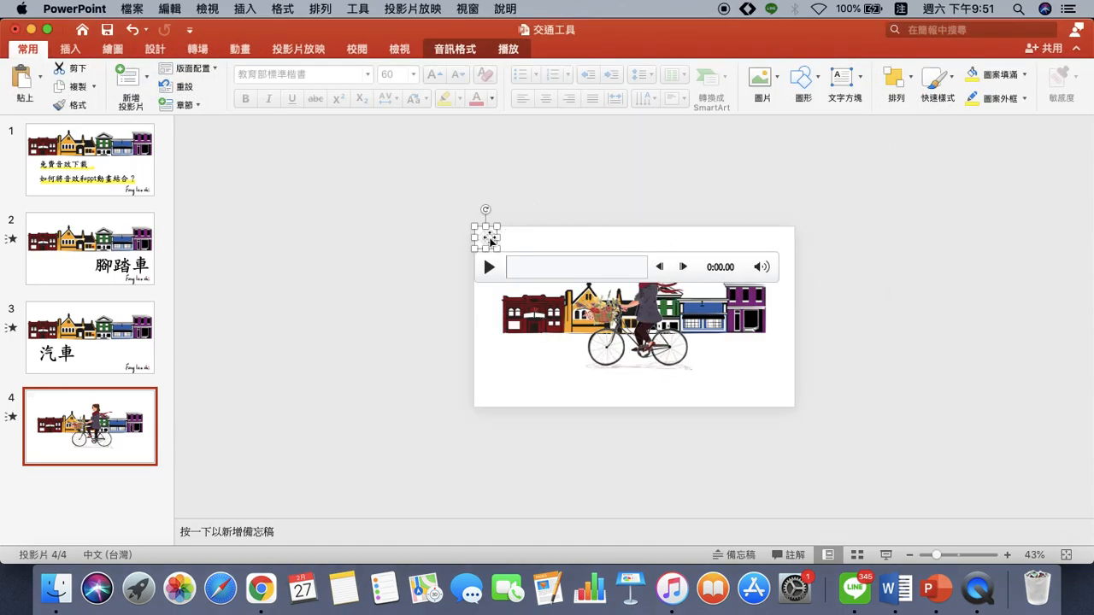
{"action": "left_click_drag", "start_coordinate": [490, 242], "coordinate": [454, 238]}
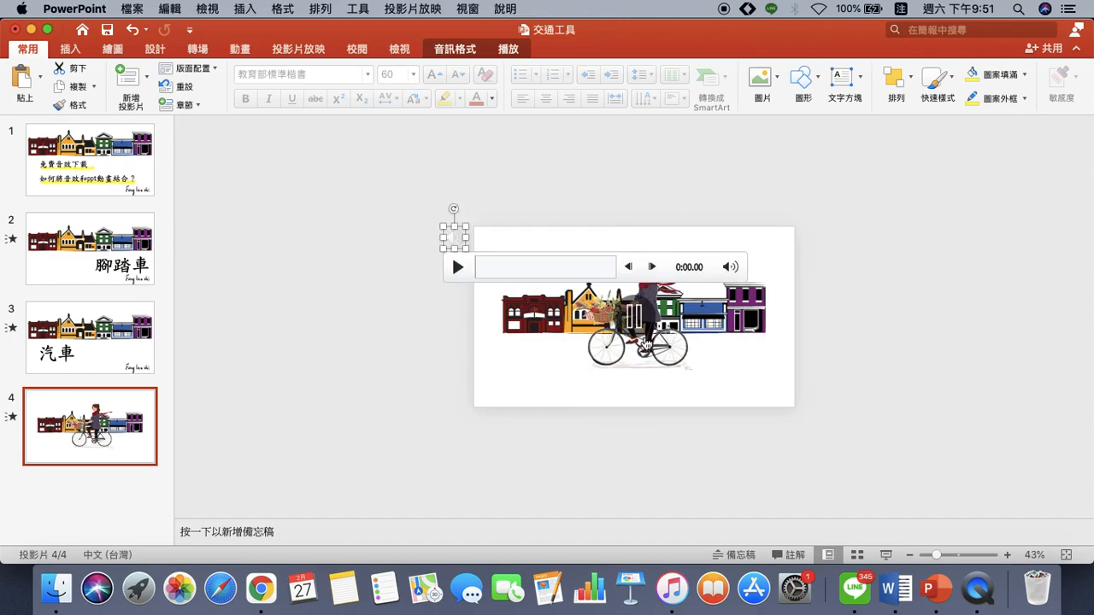
{"action": "left_click", "coordinate": [273, 338]}
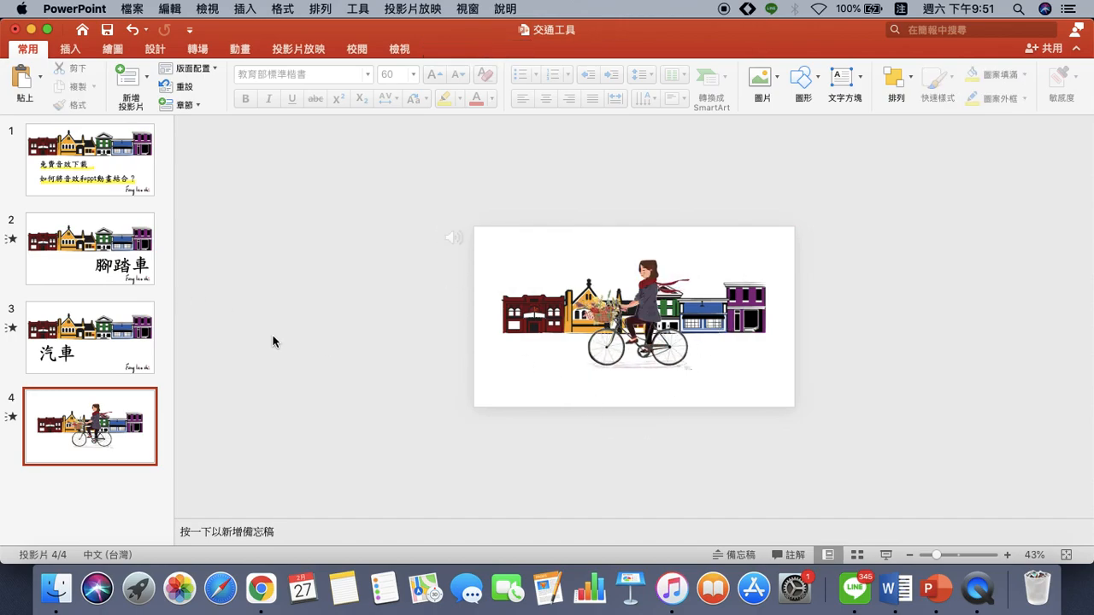
Step: Add a text box in the blank area beside the slide's right edge with the text 腳踏車
{"action": "left_click", "coordinate": [75, 57]}
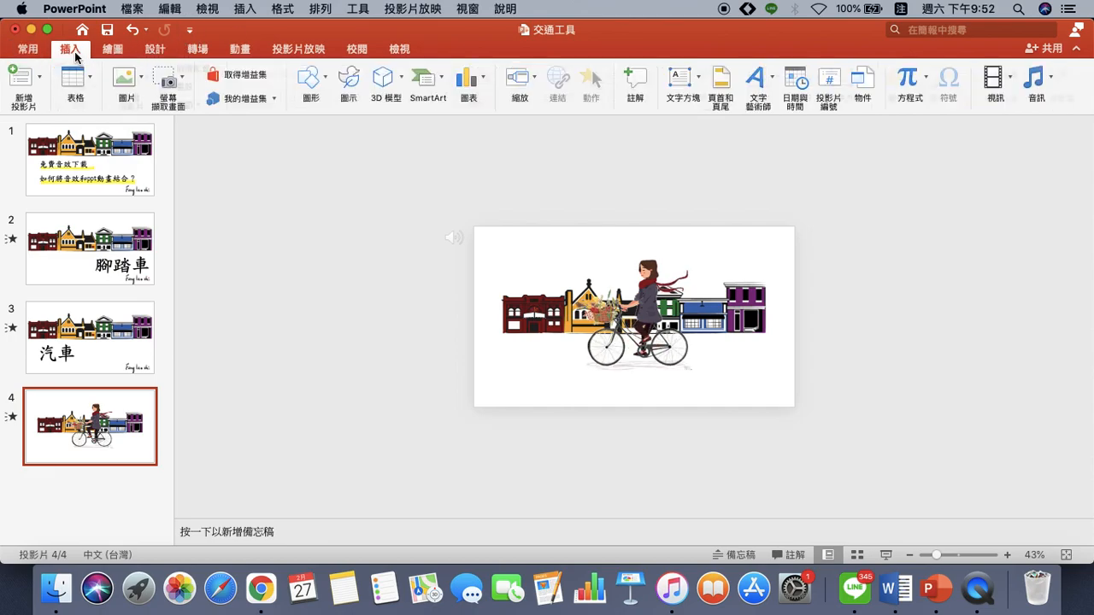
{"action": "left_click", "coordinate": [680, 79]}
{"action": "left_click_drag", "start_coordinate": [847, 317], "coordinate": [1027, 418]}
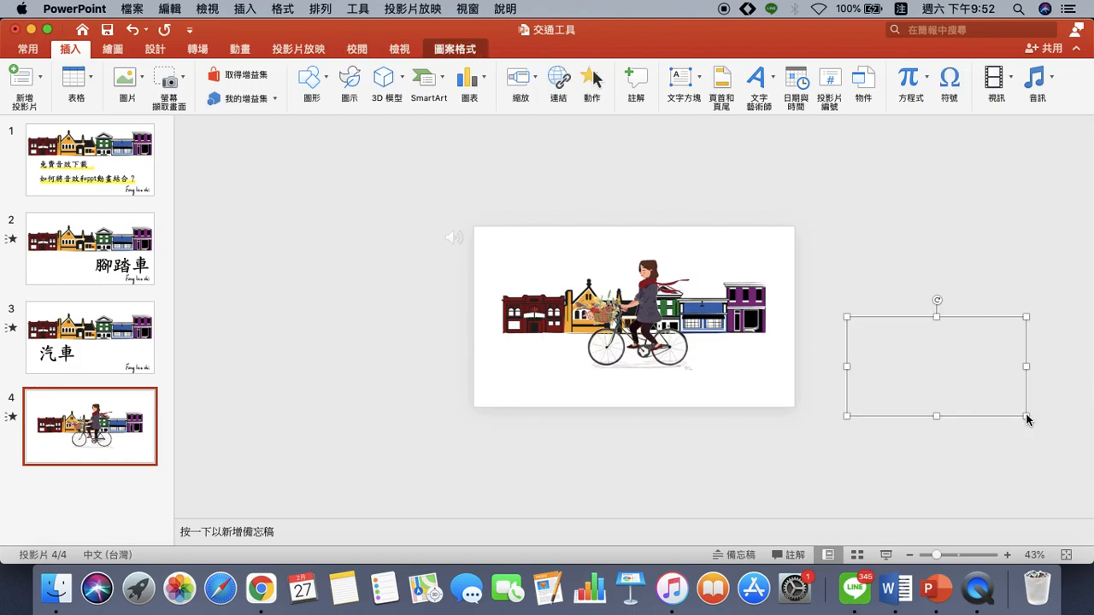
{"action": "type", "text": "url3w84t"}
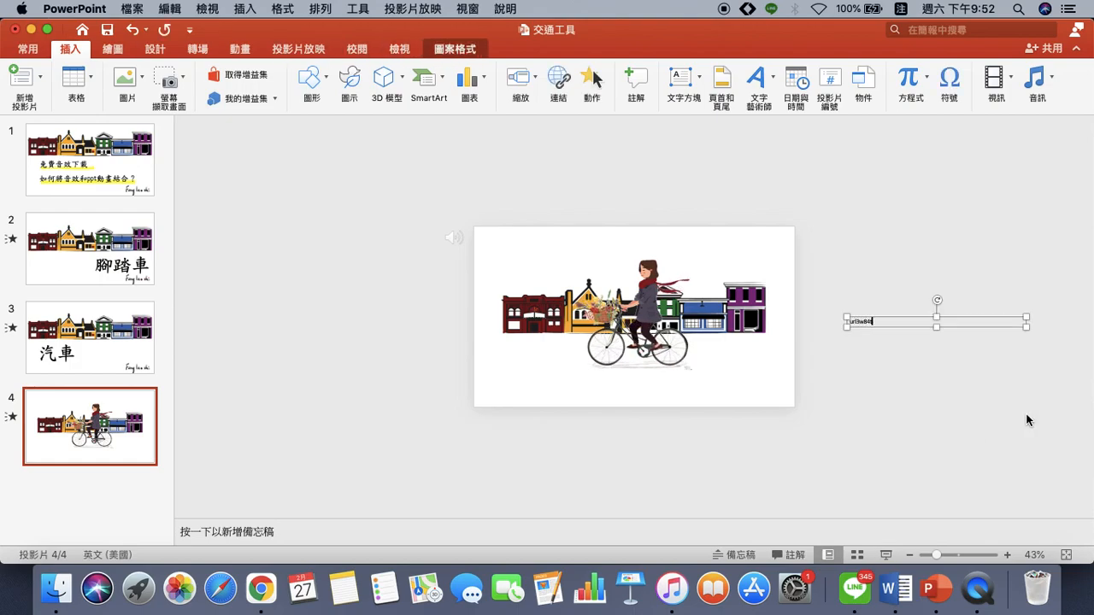
{"action": "type", "text": "ㄐㄧㄠ"}
{"action": "key", "text": "Return"}
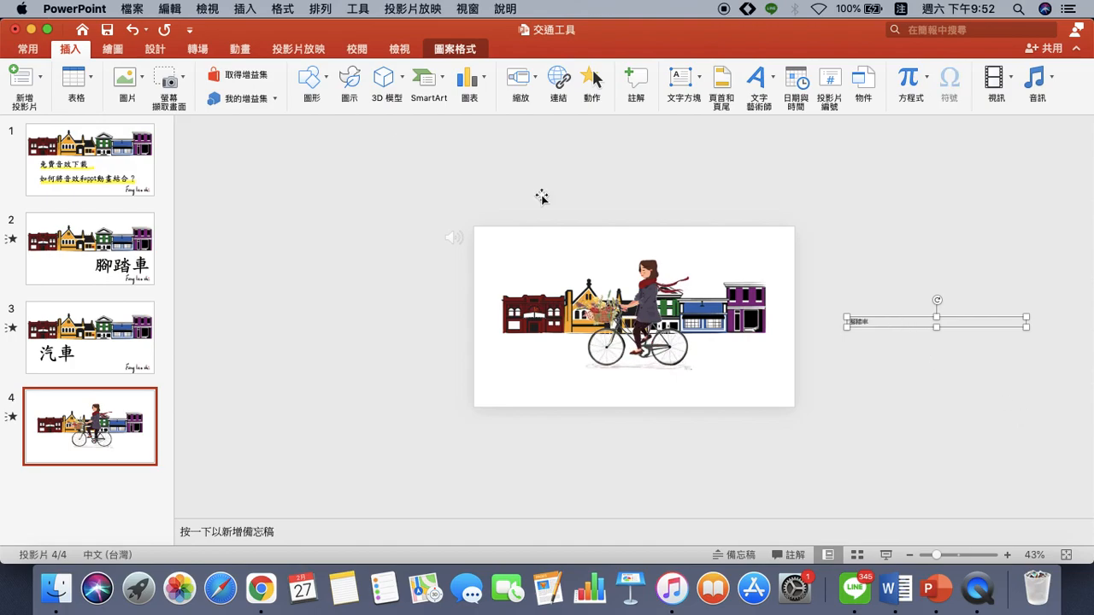
Step: Format the 腳踏車 text in 教育部標準楷書 at size 80 and move it to the slide's lower right, below the buildings
{"action": "left_click", "coordinate": [35, 49]}
{"action": "left_click", "coordinate": [393, 74]}
{"action": "type", "text": "50"}
{"action": "key", "text": "Return"}
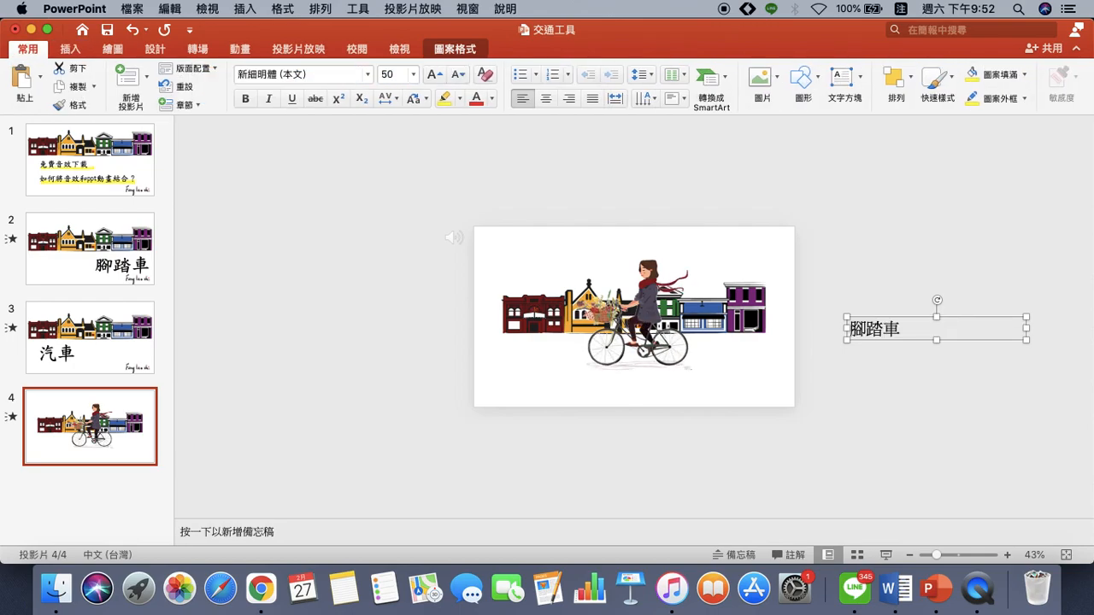
{"action": "left_click", "coordinate": [390, 74]}
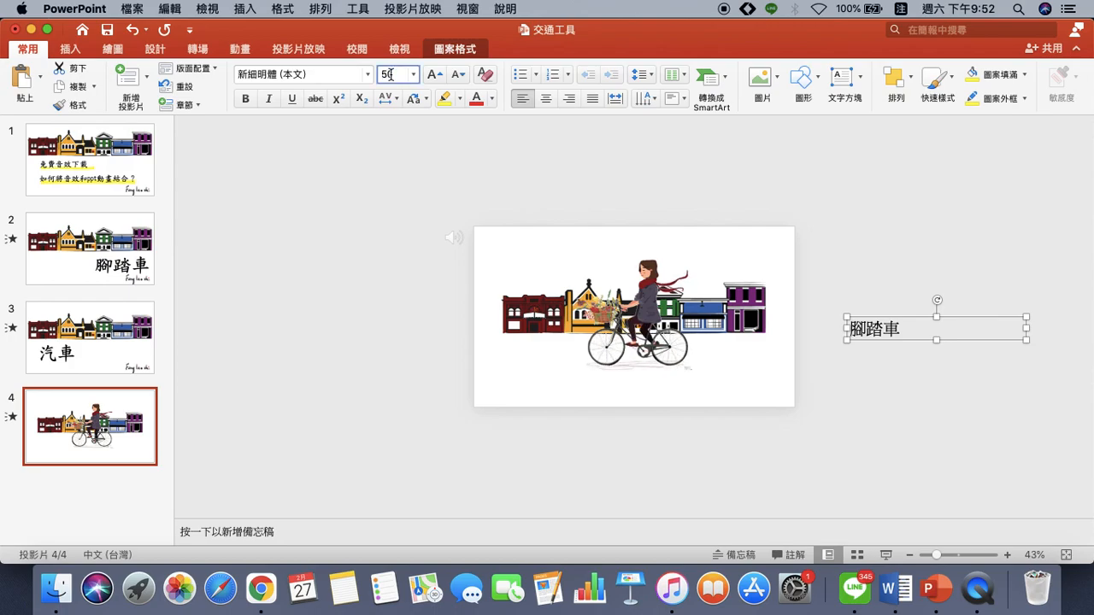
{"action": "key", "text": "Return"}
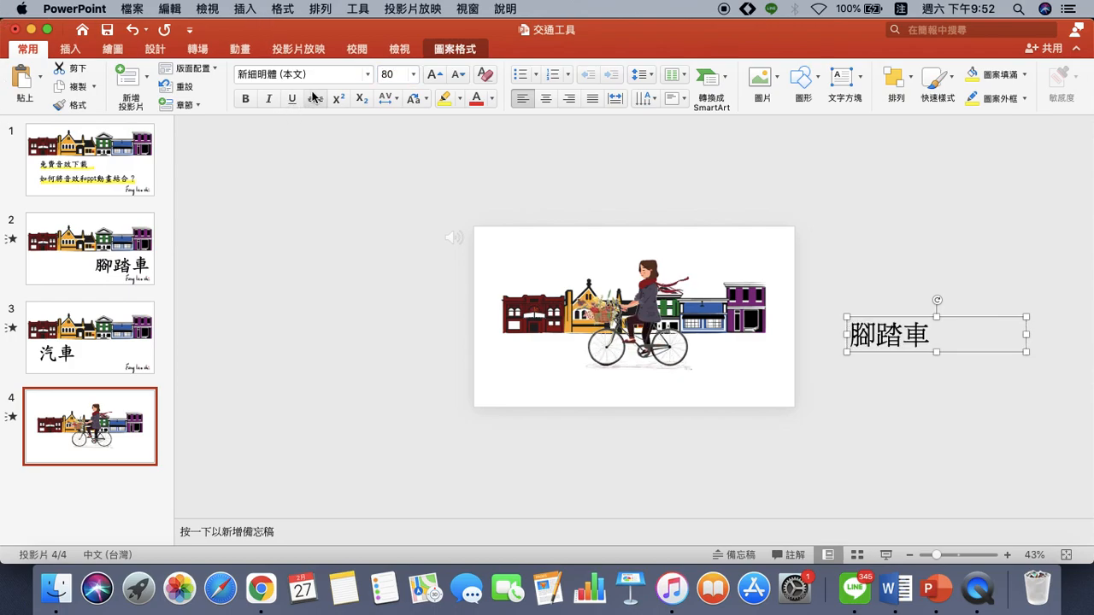
{"action": "left_click", "coordinate": [368, 74]}
{"action": "left_click", "coordinate": [336, 243]}
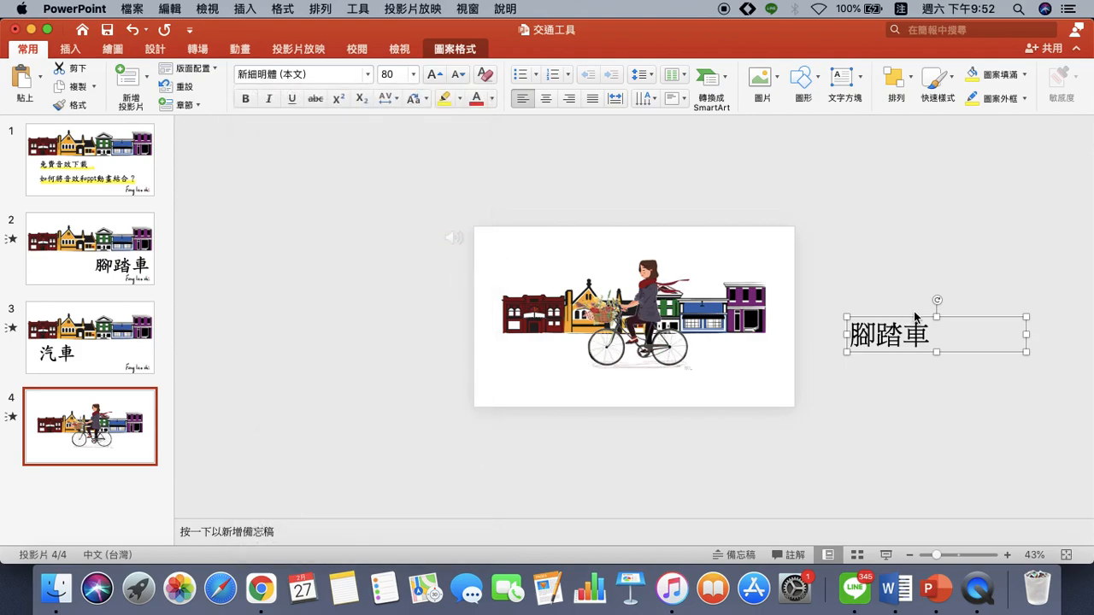
{"action": "left_click_drag", "start_coordinate": [911, 316], "coordinate": [770, 333]}
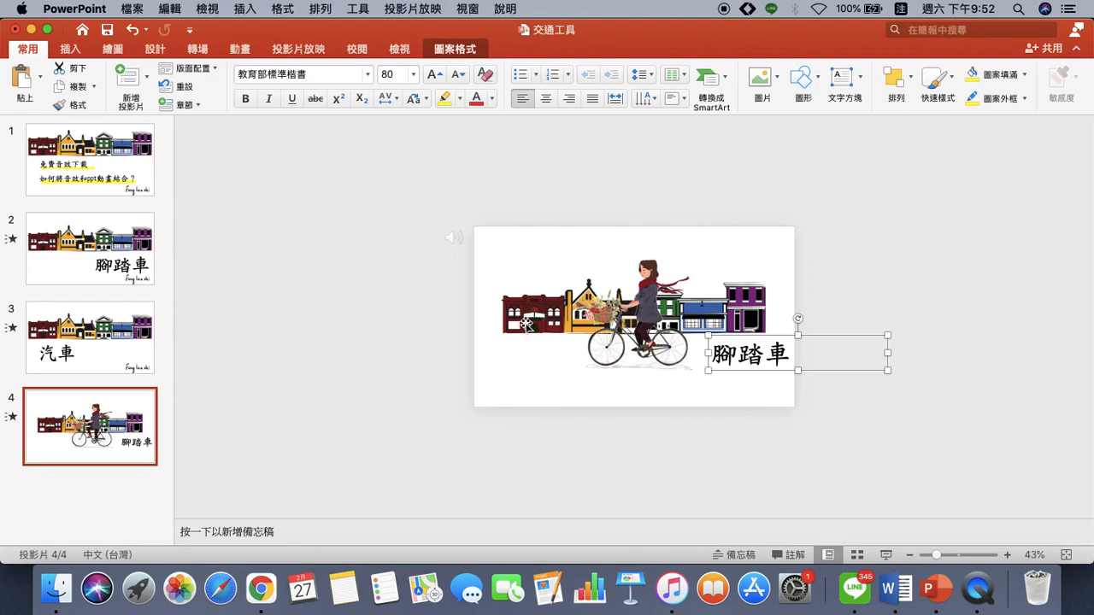
{"action": "left_click_drag", "start_coordinate": [742, 335], "coordinate": [723, 340]}
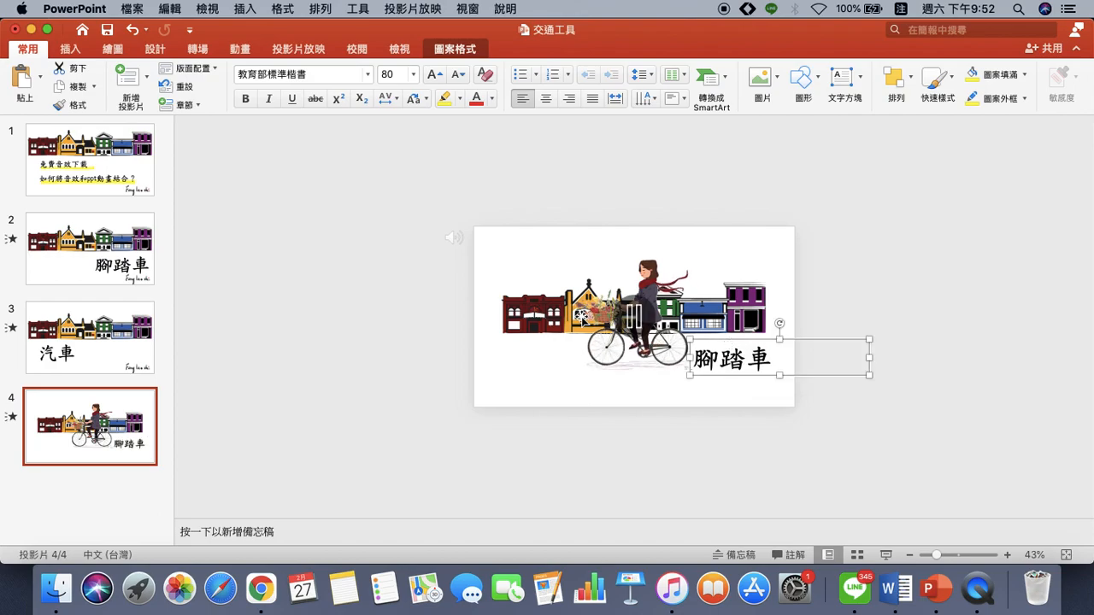
Step: Enlarge the street picture to nearly the full slide width and move it up
{"action": "left_click", "coordinate": [551, 316]}
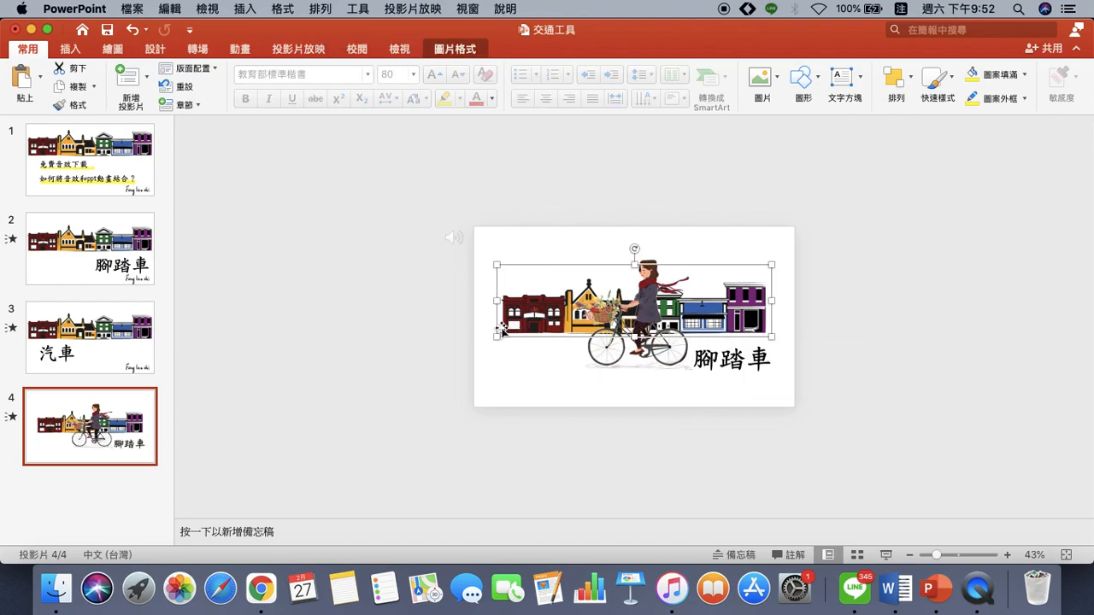
{"action": "left_click_drag", "start_coordinate": [496, 336], "coordinate": [481, 340]}
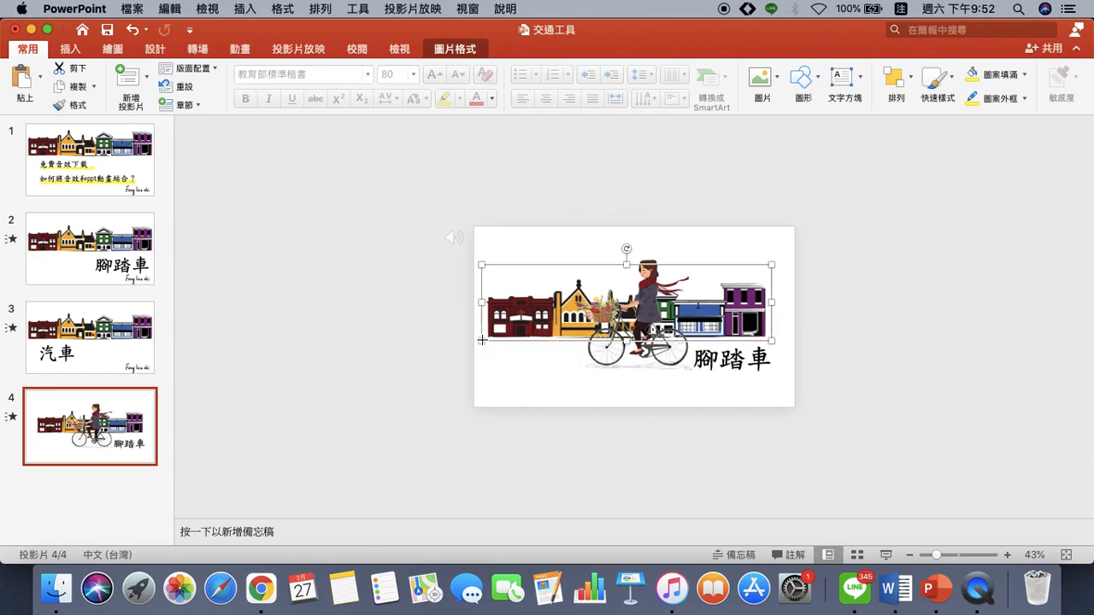
{"action": "left_click_drag", "start_coordinate": [771, 261], "coordinate": [796, 258]}
{"action": "left_click_drag", "start_coordinate": [769, 313], "coordinate": [764, 300]}
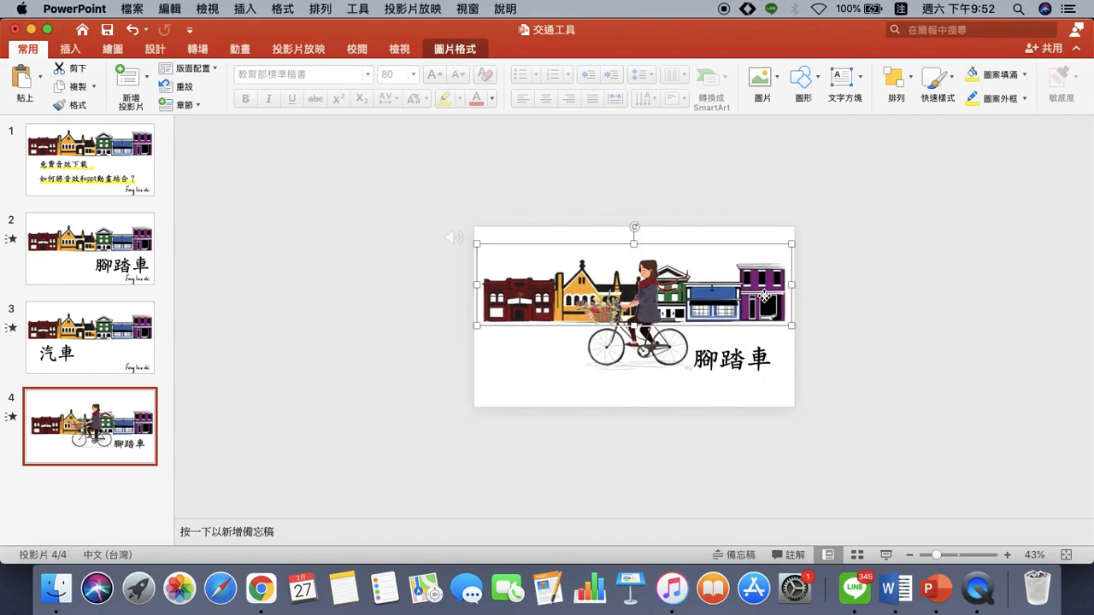
Step: Move the bicycle GIF outside the slide's right edge and give it a straight-line motion path heading left
{"action": "left_click_drag", "start_coordinate": [648, 354], "coordinate": [866, 366]}
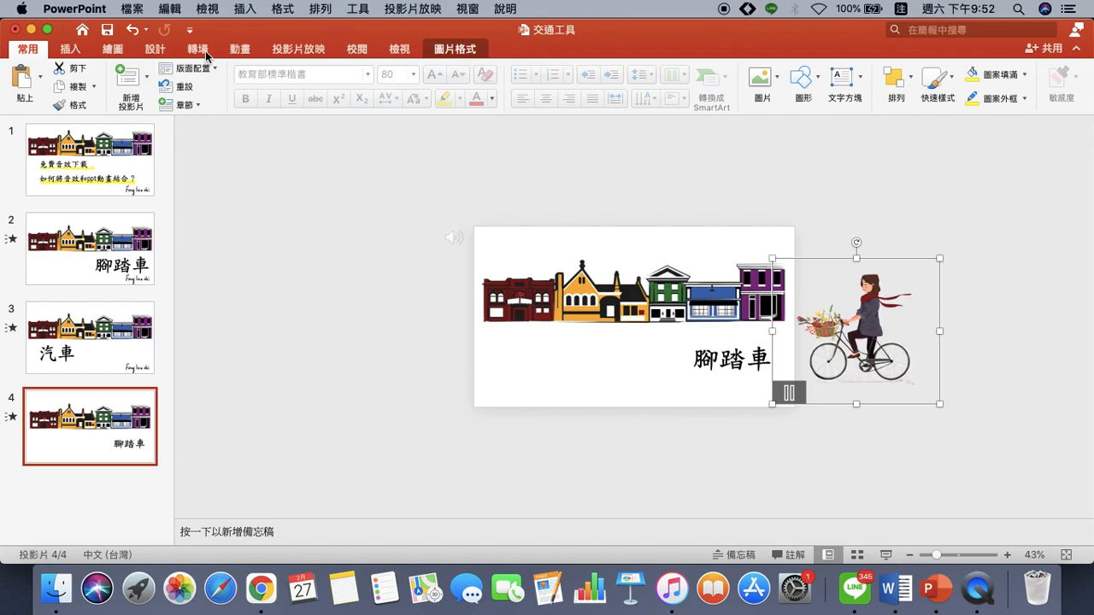
{"action": "left_click", "coordinate": [238, 50]}
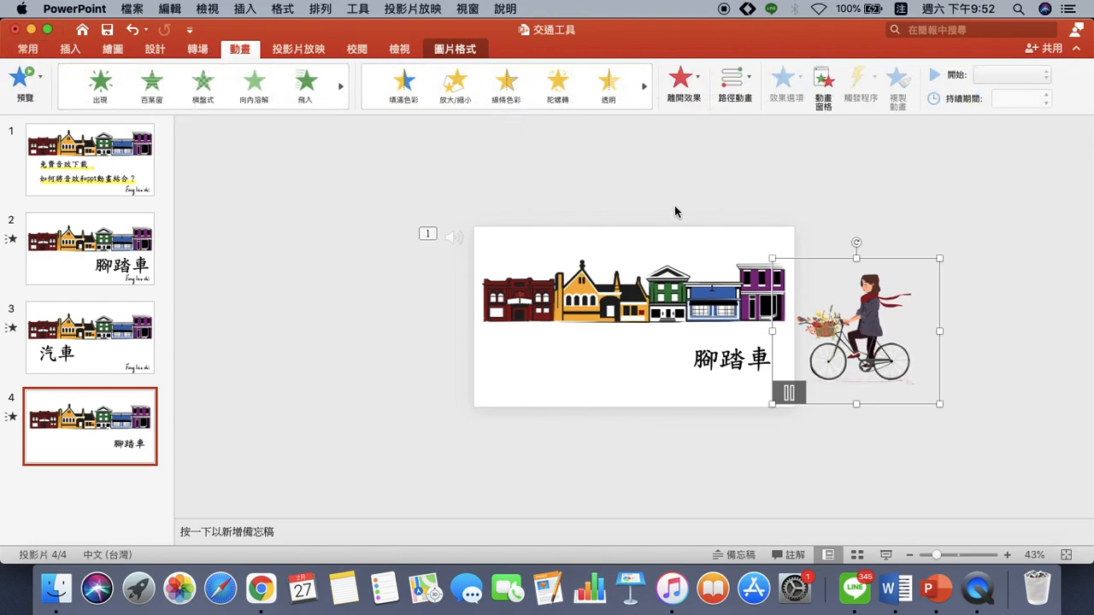
{"action": "left_click", "coordinate": [989, 264]}
{"action": "mouse_move", "coordinate": [874, 361]}
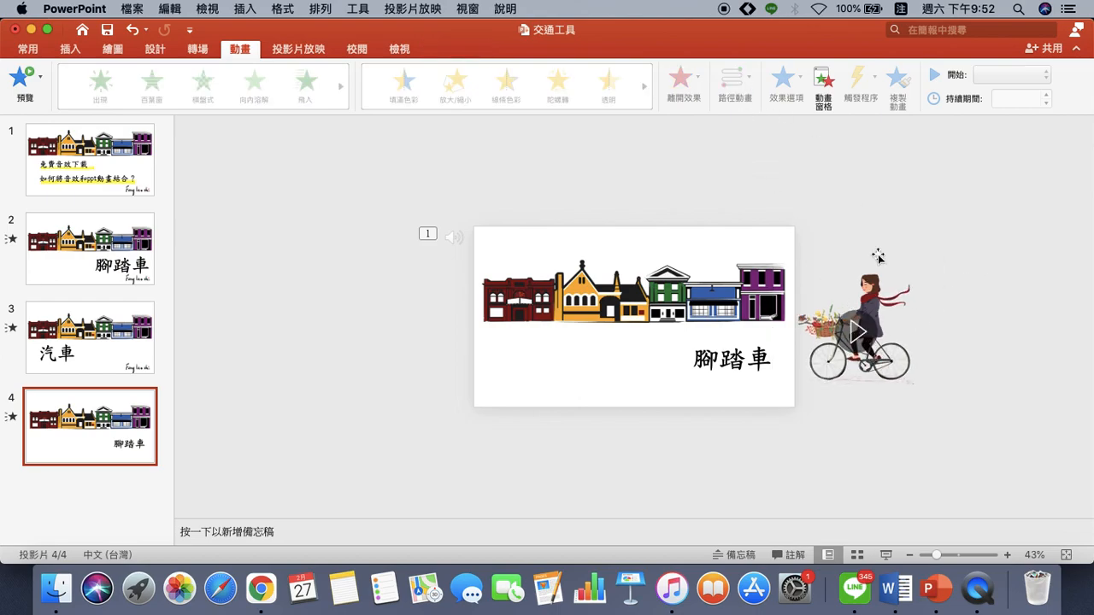
{"action": "left_click", "coordinate": [879, 291]}
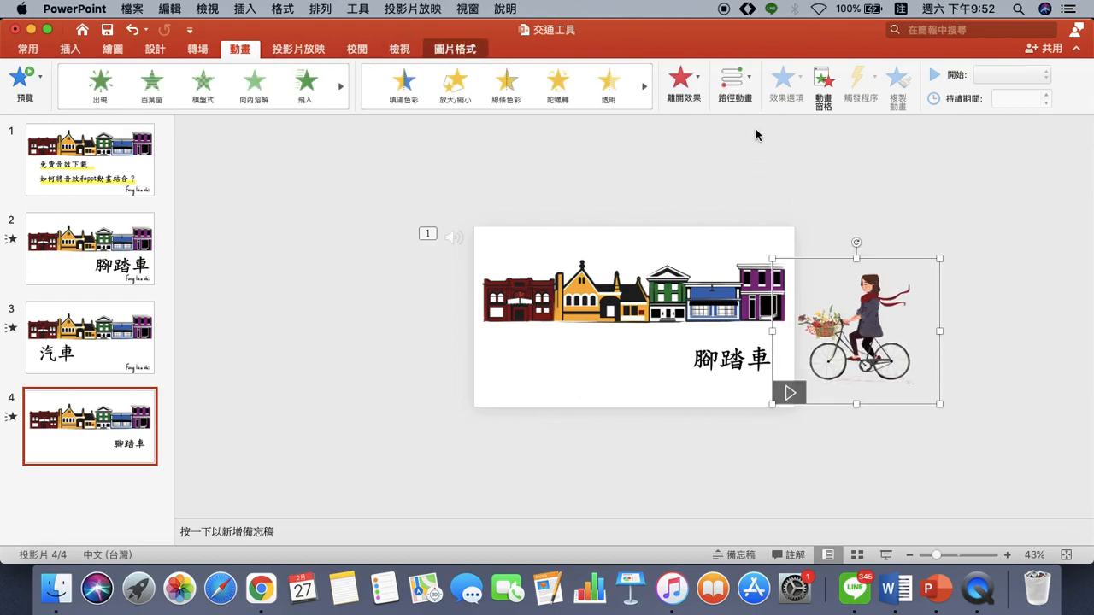
{"action": "left_click", "coordinate": [737, 79]}
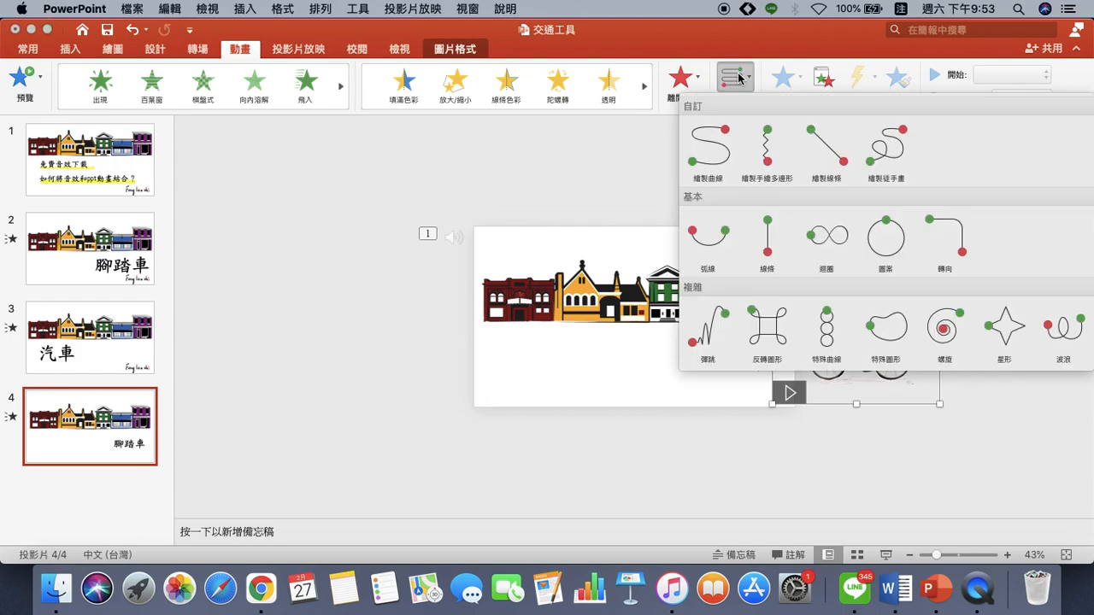
{"action": "left_click", "coordinate": [768, 248]}
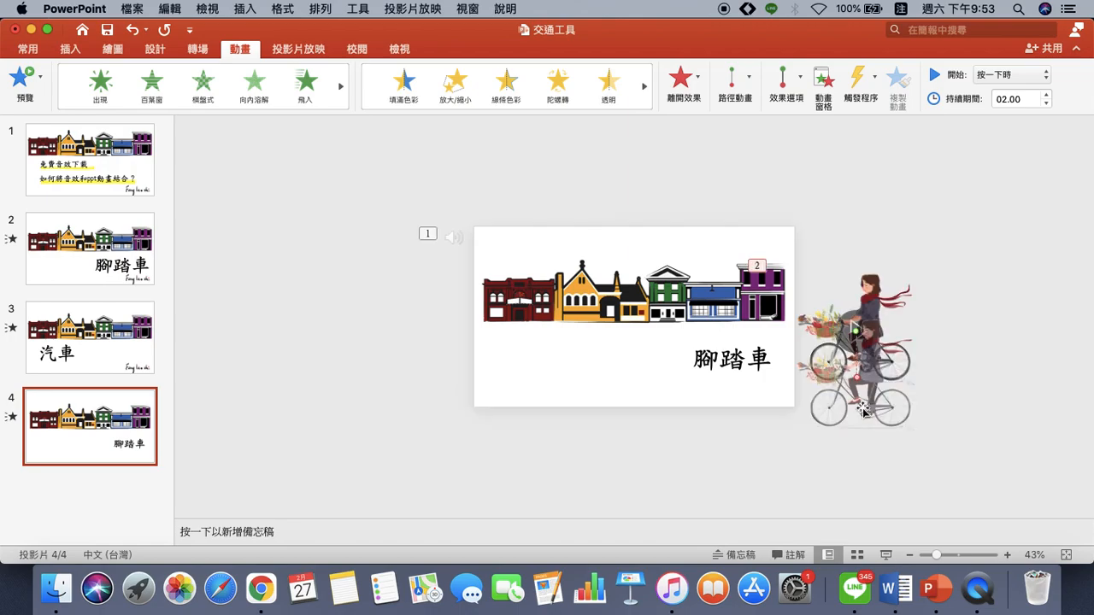
{"action": "left_click", "coordinate": [801, 78]}
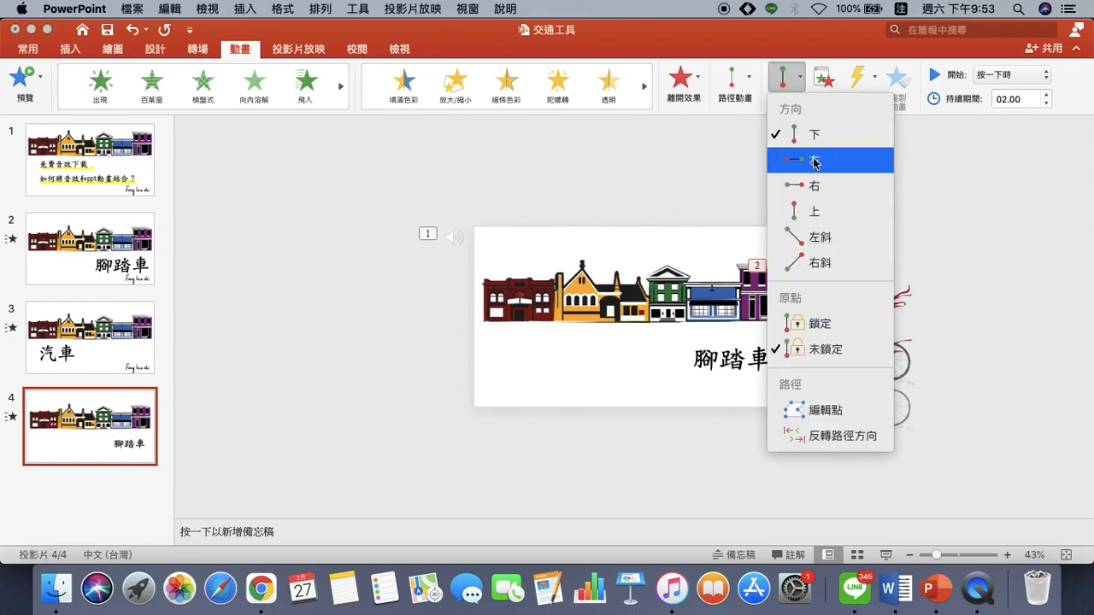
{"action": "left_click", "coordinate": [814, 161]}
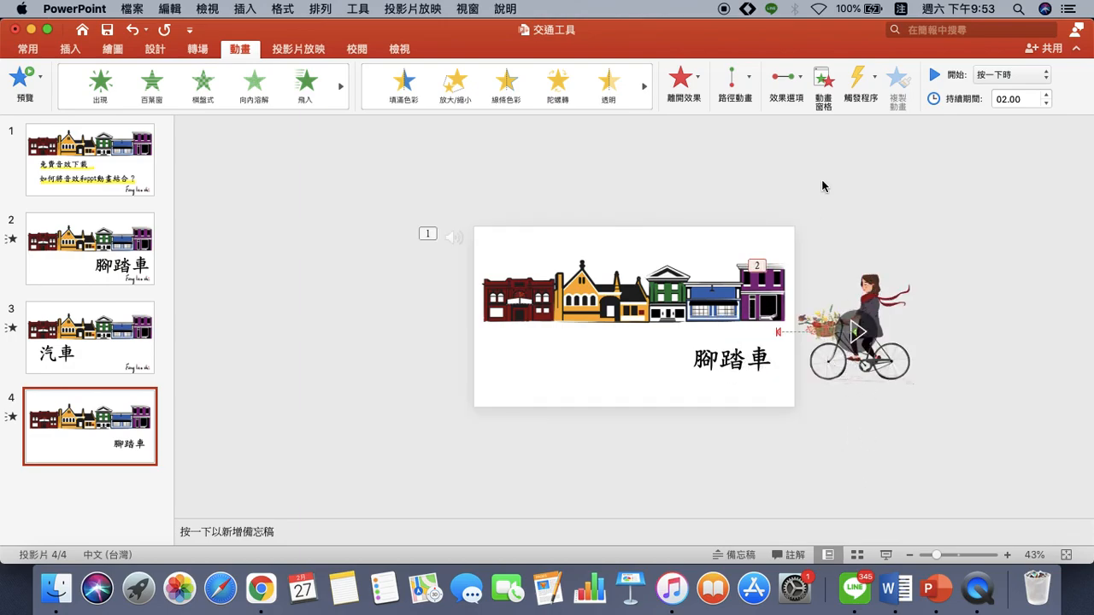
Step: Show the animation list and extend the bicycle GIF's motion path so it ends over the street's left half, in front of the yellow building
{"action": "left_click", "coordinate": [823, 85]}
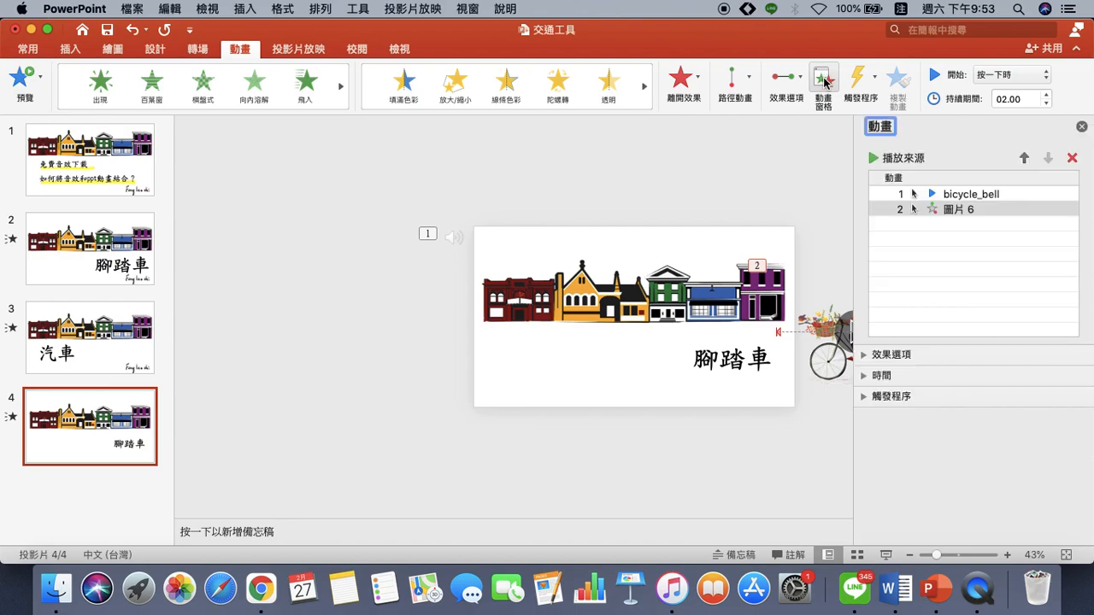
{"action": "left_click", "coordinate": [937, 209]}
{"action": "left_click", "coordinate": [735, 333]}
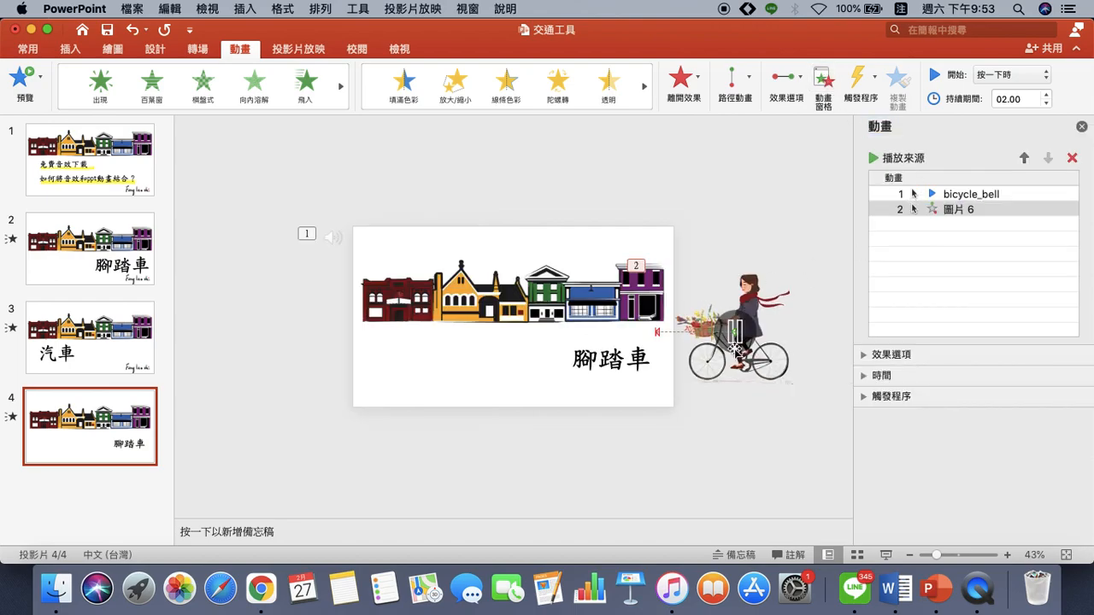
{"action": "left_click", "coordinate": [654, 318]}
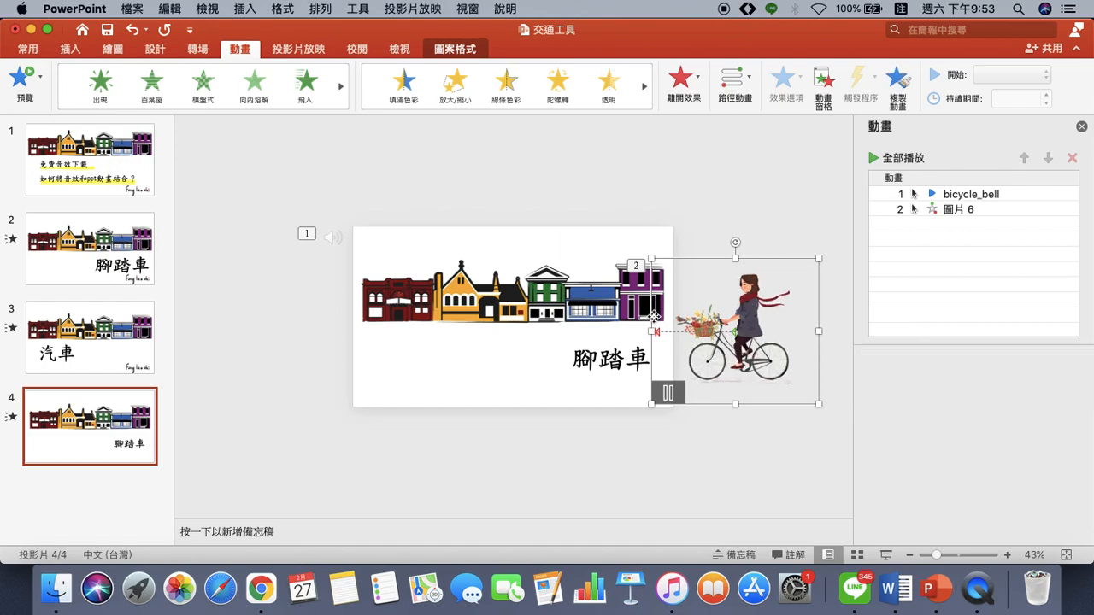
{"action": "left_click", "coordinate": [946, 212]}
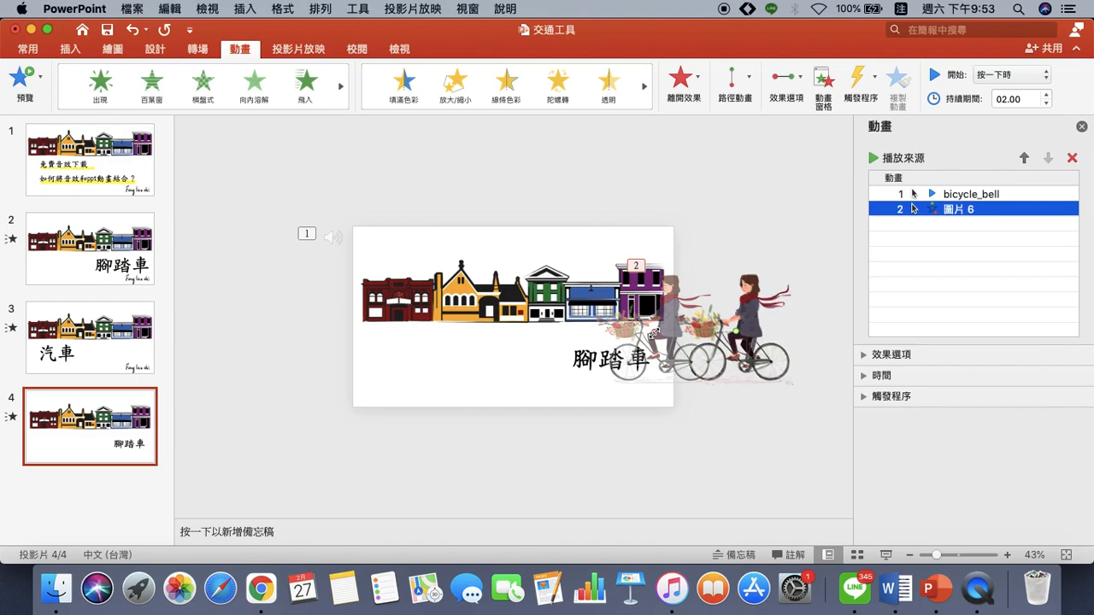
{"action": "left_click_drag", "start_coordinate": [653, 333], "coordinate": [451, 330]}
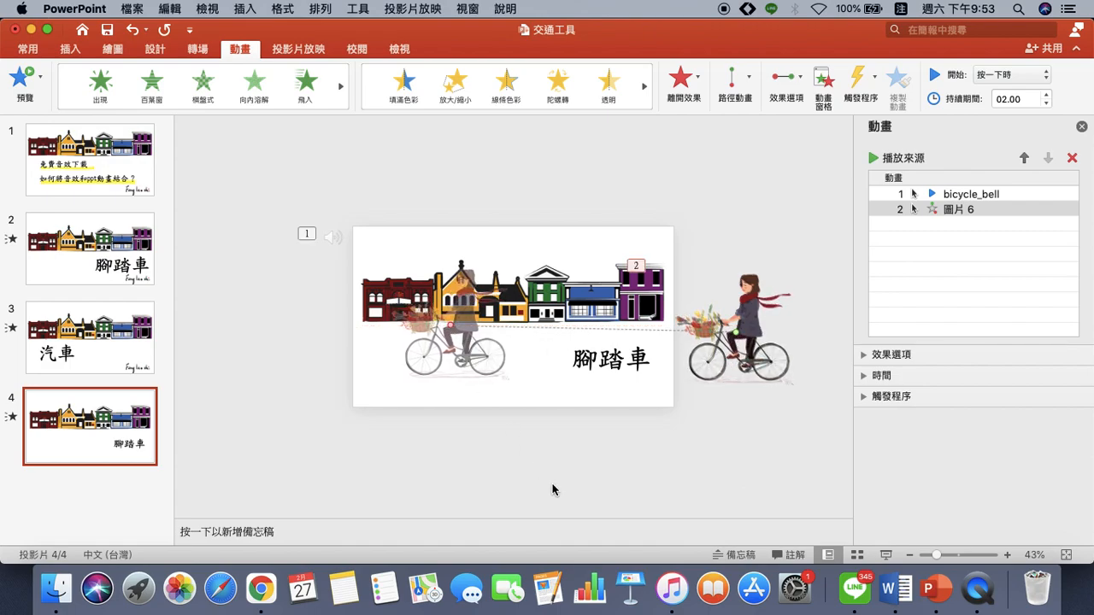
Step: Play slide 4 as a slide show to check the bicycle's ride, and return to editing
{"action": "left_click", "coordinate": [886, 554]}
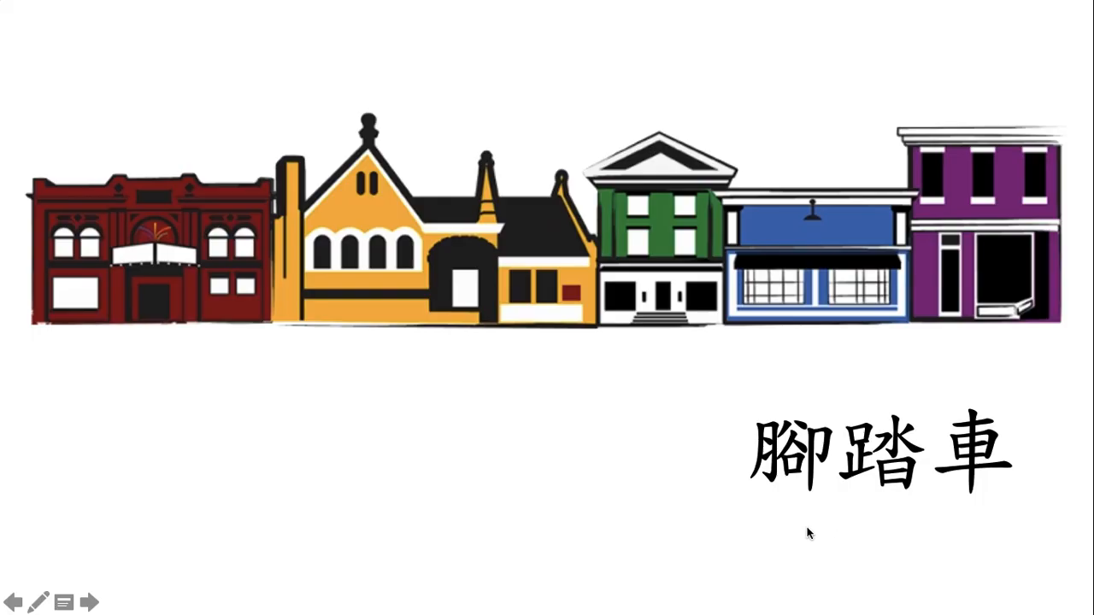
{"action": "left_click", "coordinate": [808, 533]}
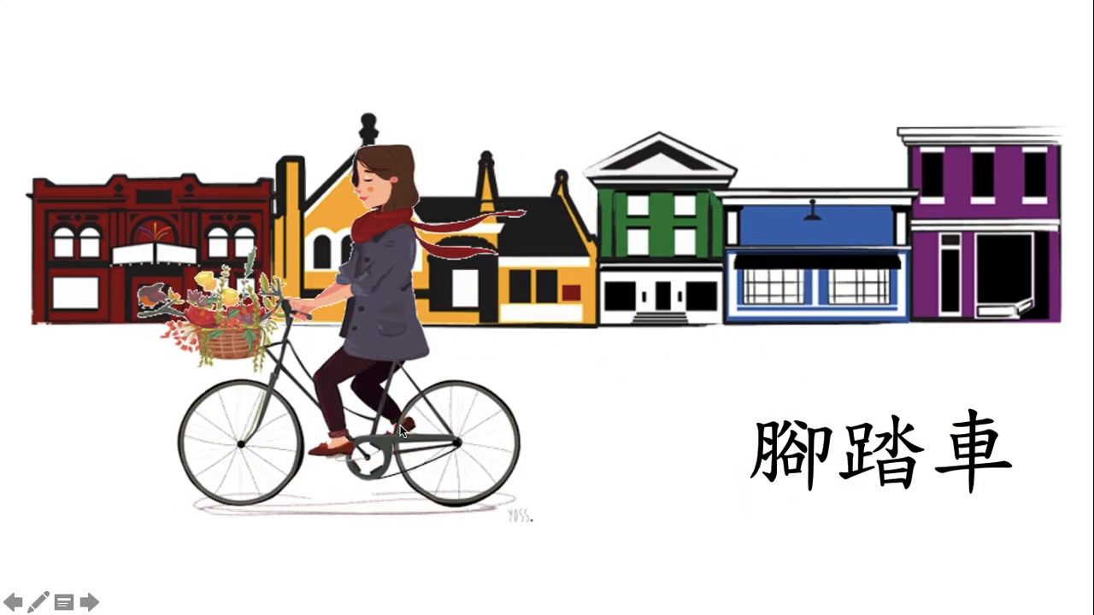
{"action": "key", "text": "Escape"}
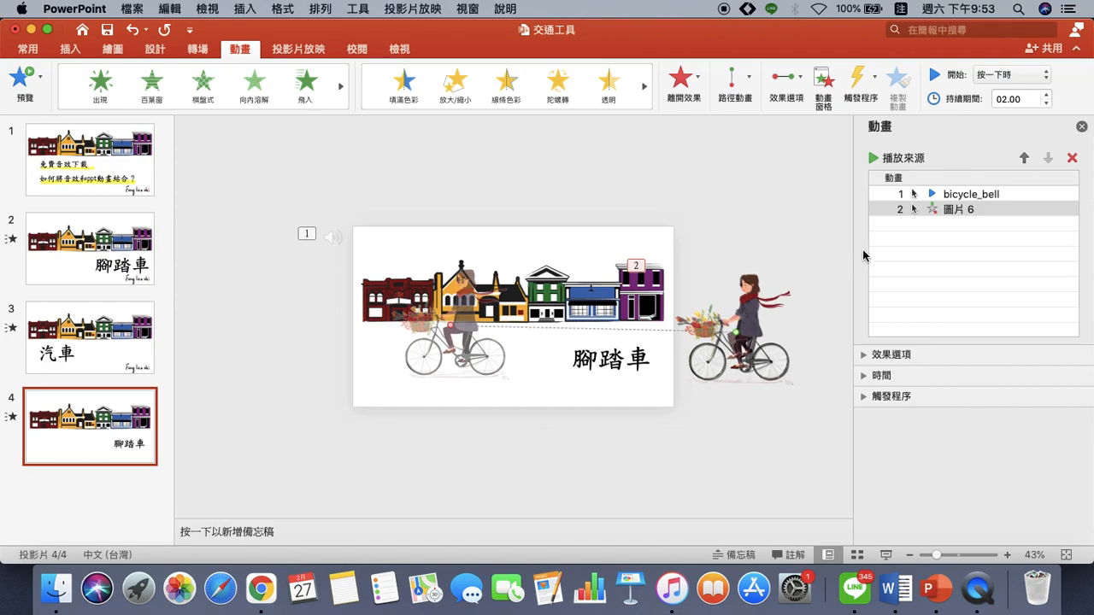
Step: Set the duration of the bicycle GIF's motion path animation (圖片 6) to 05.50 seconds
{"action": "left_click", "coordinate": [972, 211]}
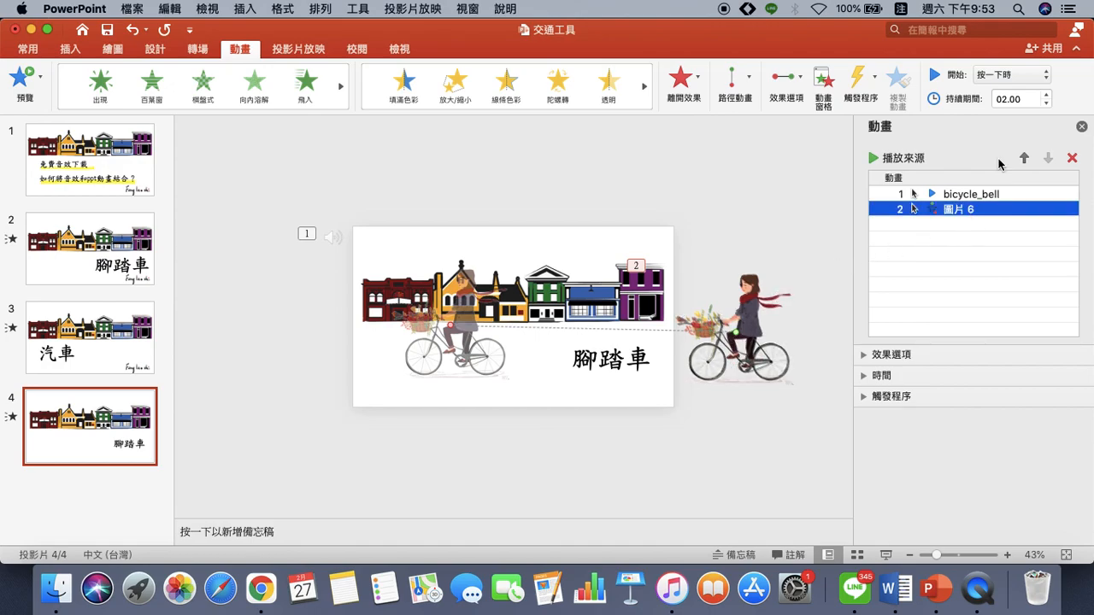
{"action": "left_click", "coordinate": [1046, 95]}
{"action": "left_click", "coordinate": [1046, 95]}
{"action": "left_click", "coordinate": [1046, 94]}
{"action": "left_click", "coordinate": [1046, 95]}
{"action": "left_click", "coordinate": [1047, 95]}
{"action": "left_click", "coordinate": [1046, 95]}
{"action": "left_click", "coordinate": [1046, 95]}
{"action": "left_click", "coordinate": [1046, 95]}
{"action": "left_click", "coordinate": [1046, 95]}
{"action": "left_click", "coordinate": [1047, 96]}
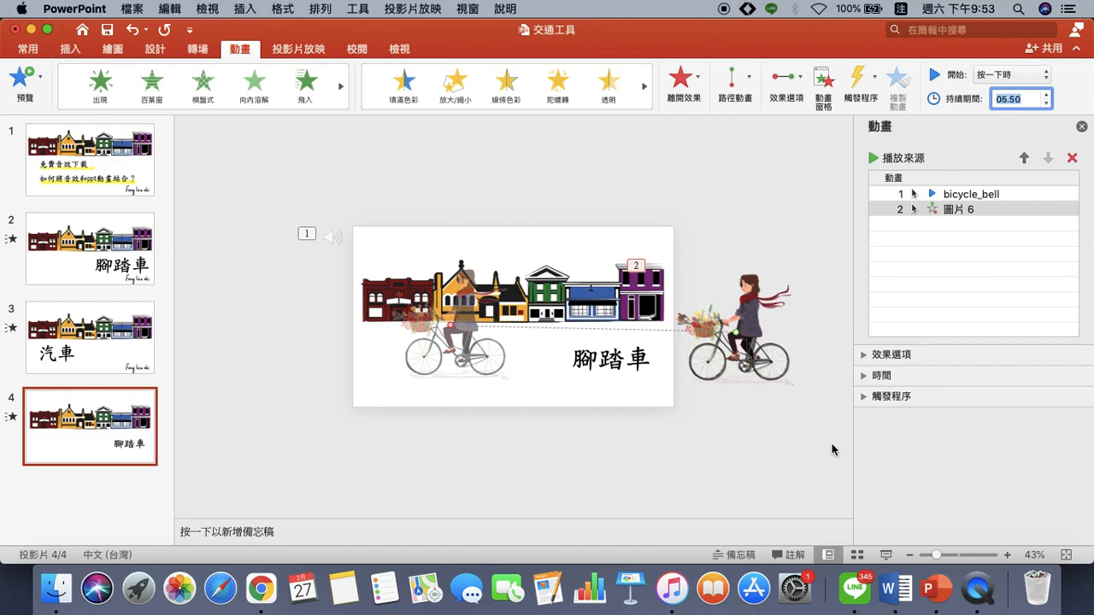
{"action": "left_click", "coordinate": [634, 487]}
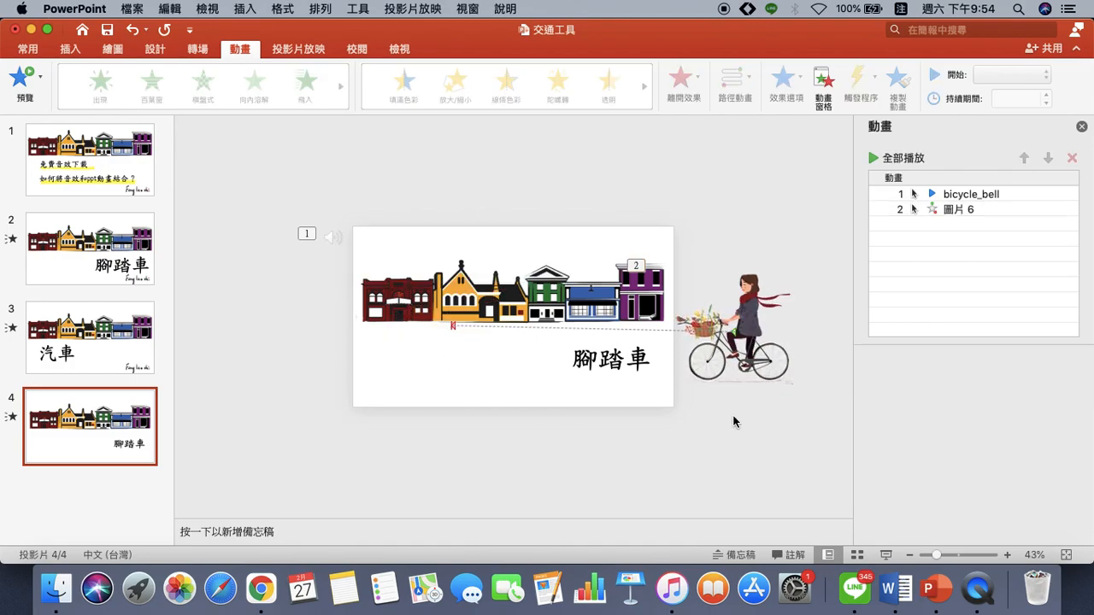
Step: Add a 播放 animation to the bicycle bell sound and set it to start 隨著前動畫
{"action": "mouse_move", "coordinate": [342, 235]}
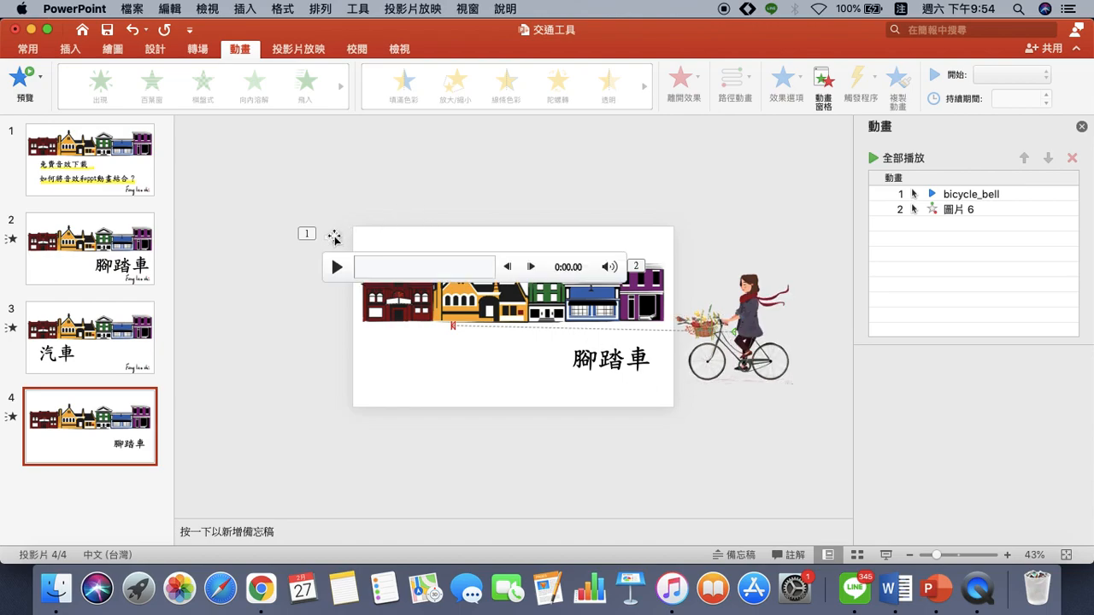
{"action": "left_click", "coordinate": [335, 239]}
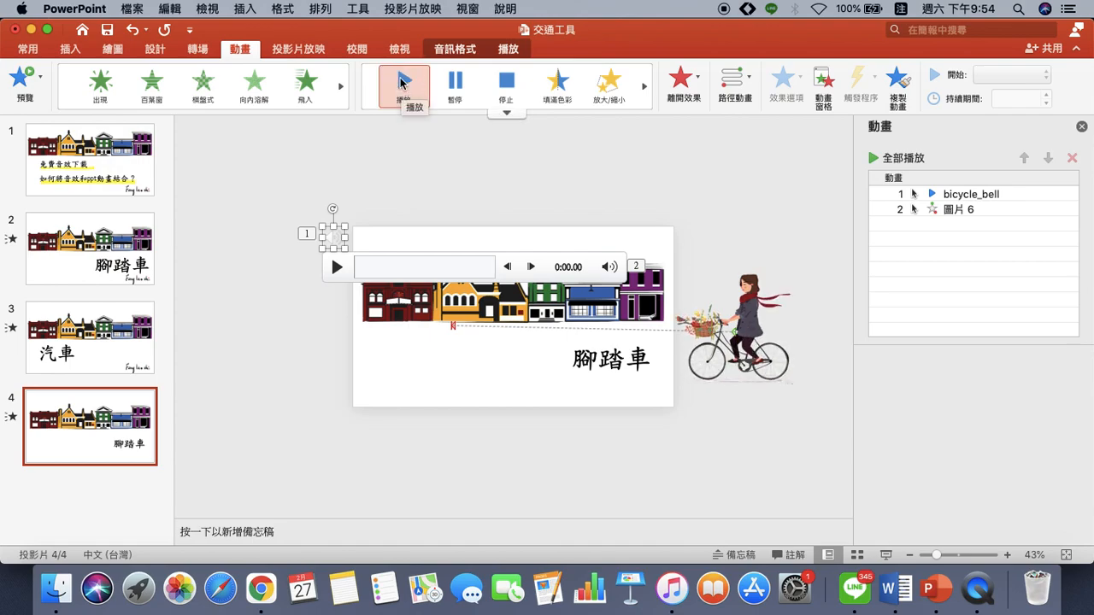
{"action": "left_click", "coordinate": [402, 83]}
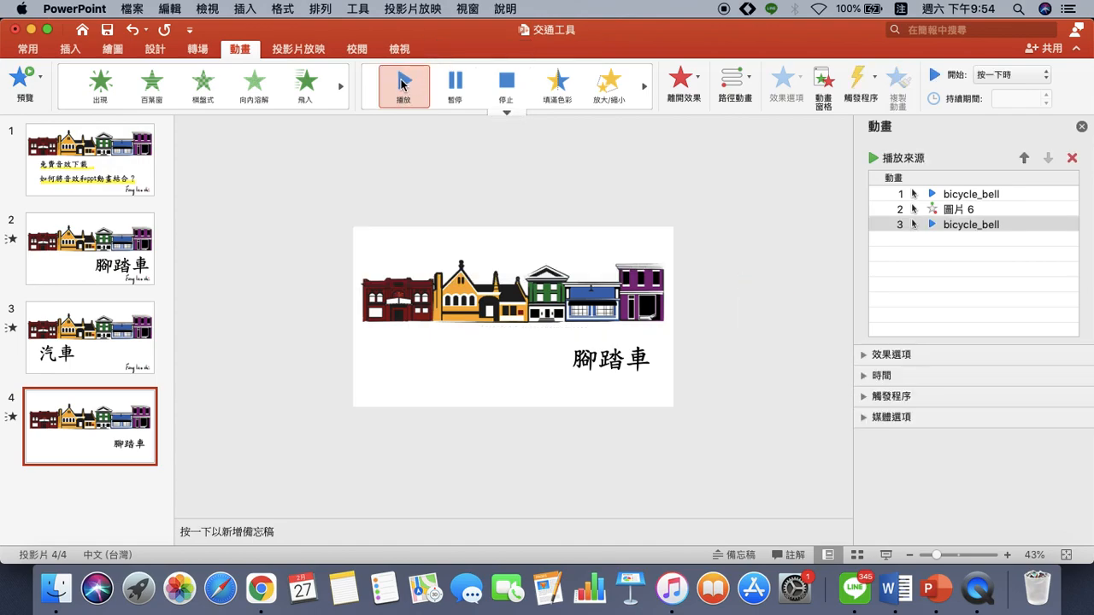
{"action": "left_click", "coordinate": [1009, 75]}
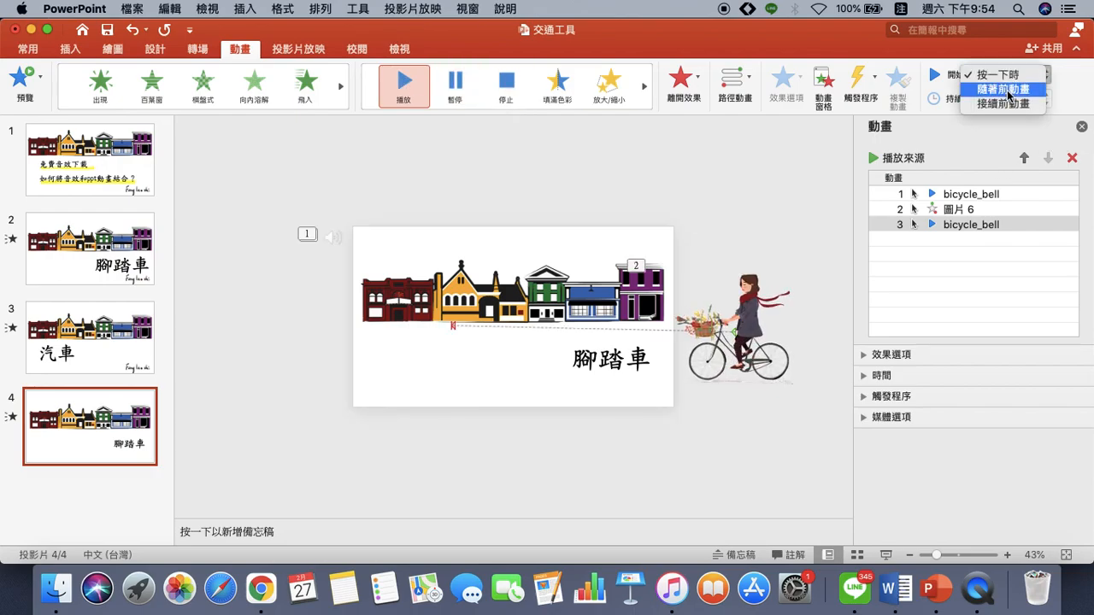
{"action": "left_click", "coordinate": [1009, 91]}
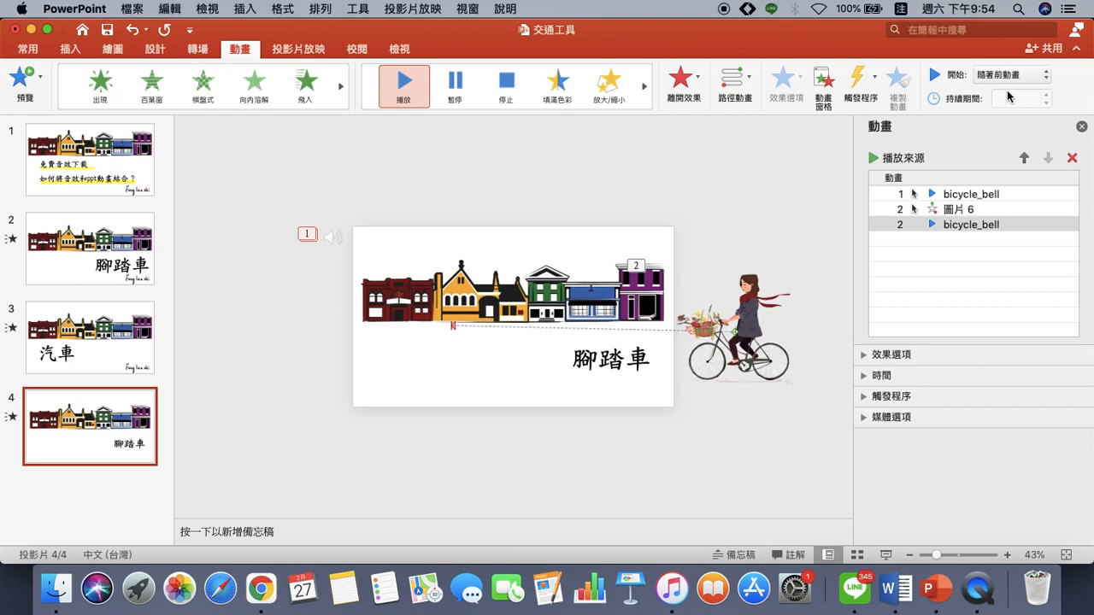
Step: Remove the first bicycle_bell entry from the animation list and set the 圖片 6 motion path to start 隨著前動畫
{"action": "left_click", "coordinate": [1010, 196]}
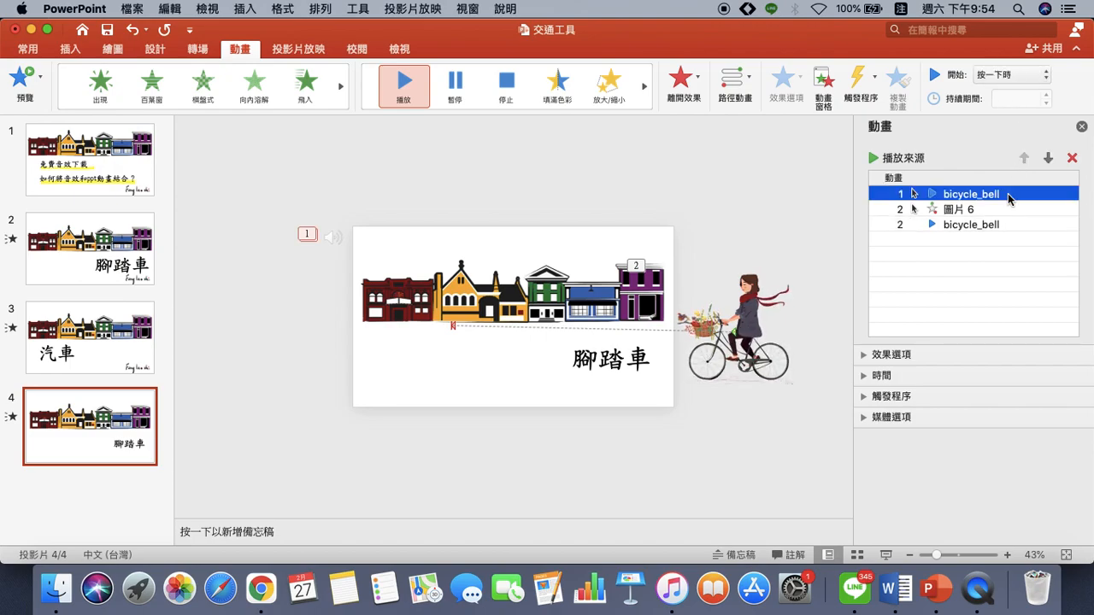
{"action": "left_click", "coordinate": [1073, 159]}
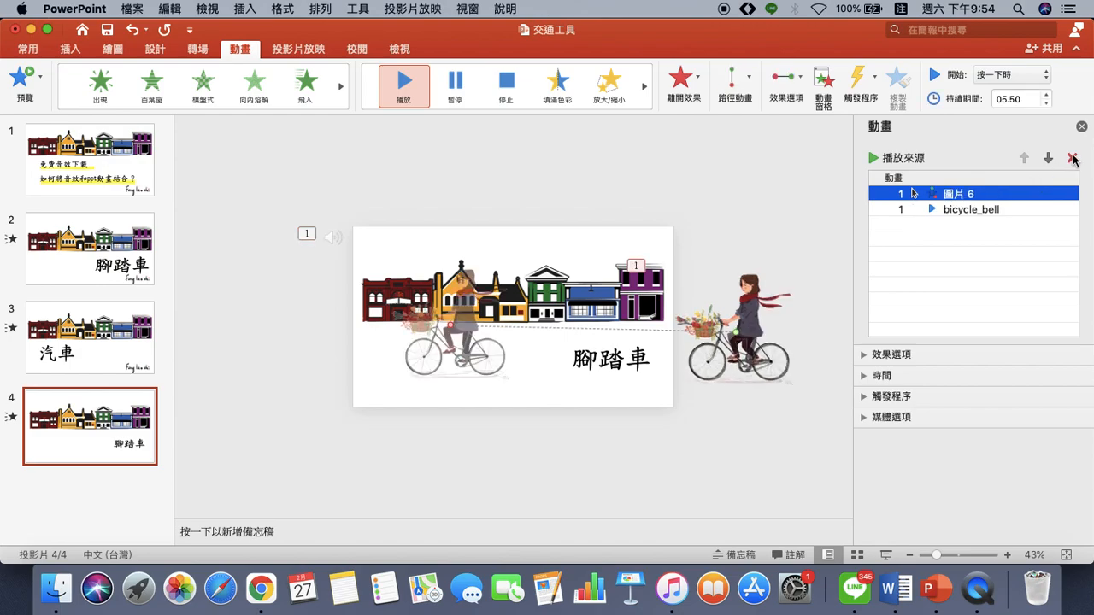
{"action": "left_click", "coordinate": [1002, 210]}
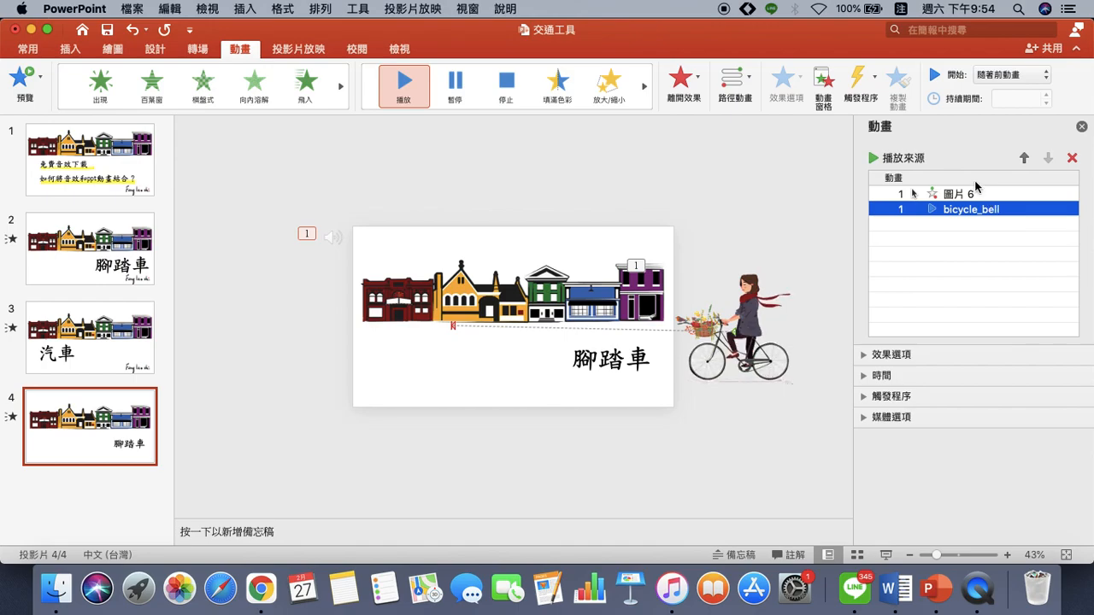
{"action": "left_click", "coordinate": [977, 196]}
{"action": "left_click", "coordinate": [1001, 80]}
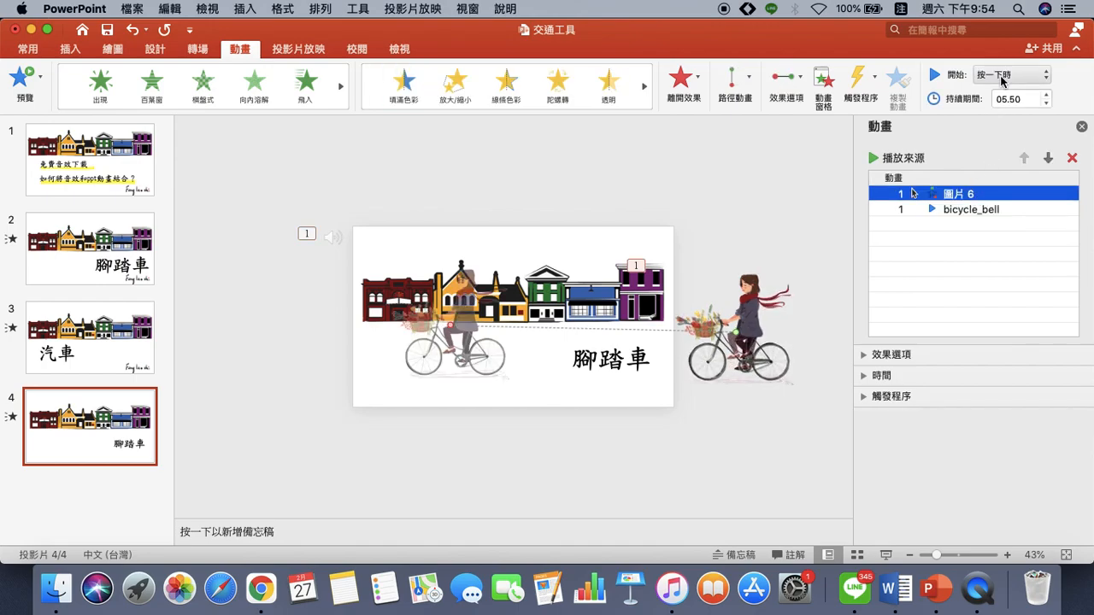
{"action": "left_click", "coordinate": [999, 90]}
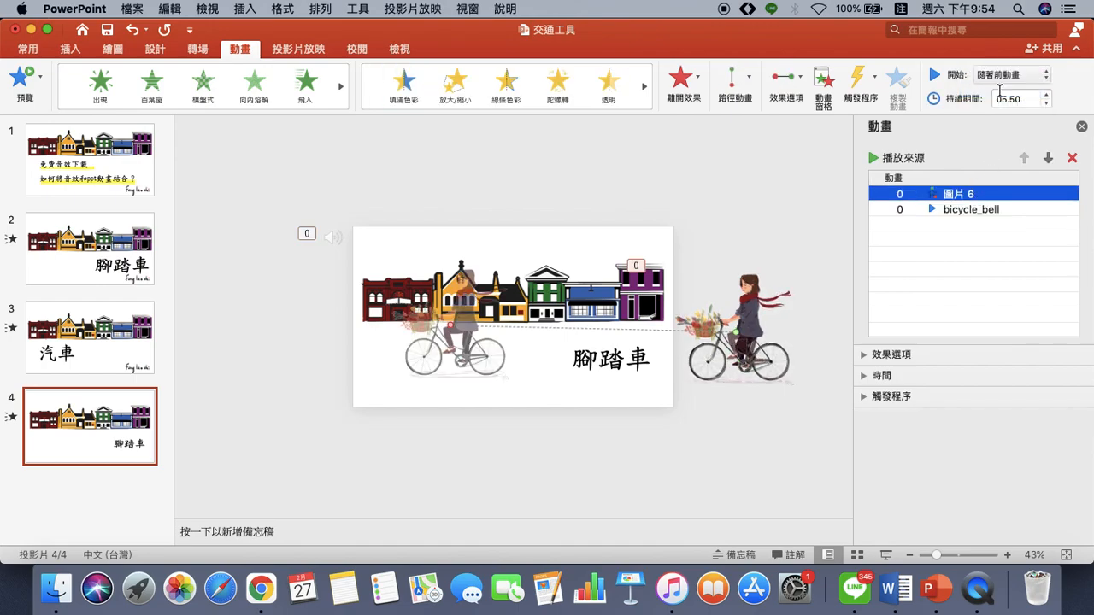
{"action": "left_click", "coordinate": [911, 241]}
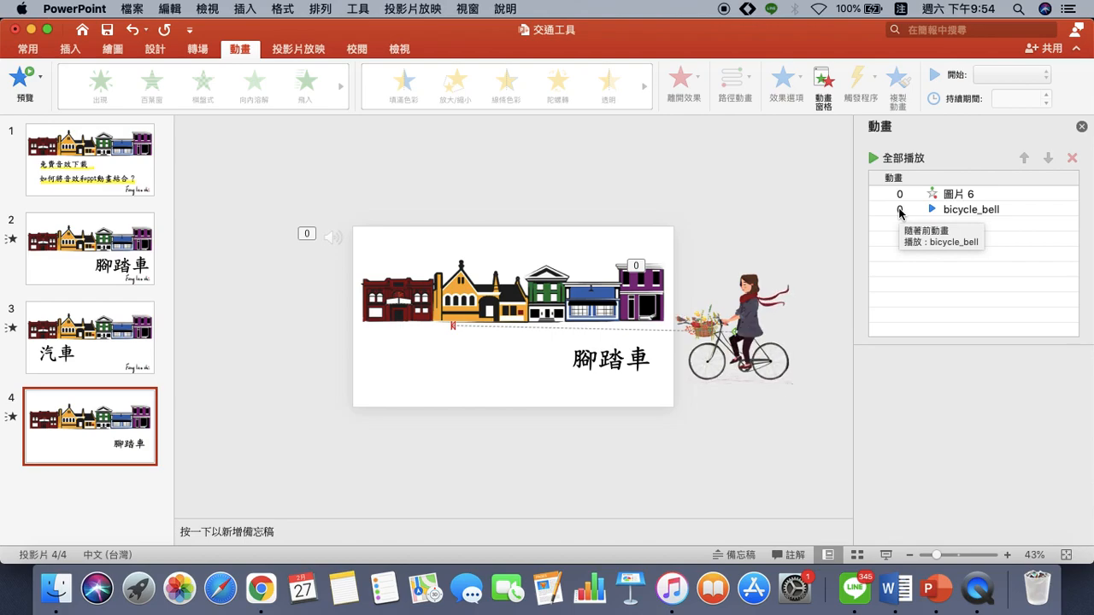
Step: Preview the bicycle ride together with the bell sound in a slide show of slide 4, and leave the show
{"action": "left_click", "coordinate": [887, 557]}
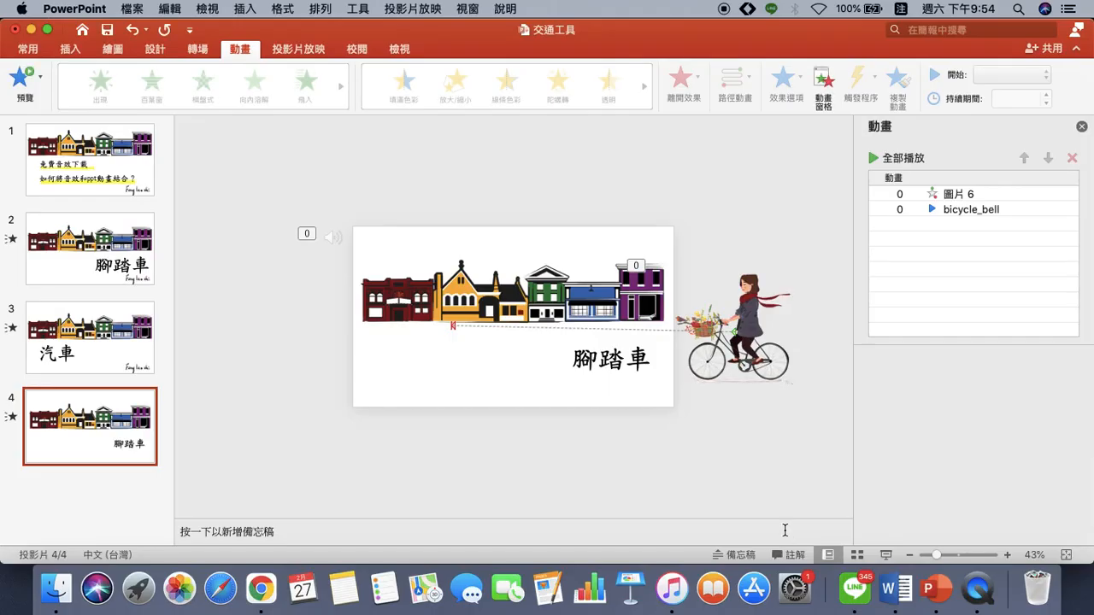
{"action": "key", "text": "Escape"}
Step: Give the 腳踏車 text an 出現 entrance effect and run the slide show through to its end
{"action": "left_click", "coordinate": [630, 364]}
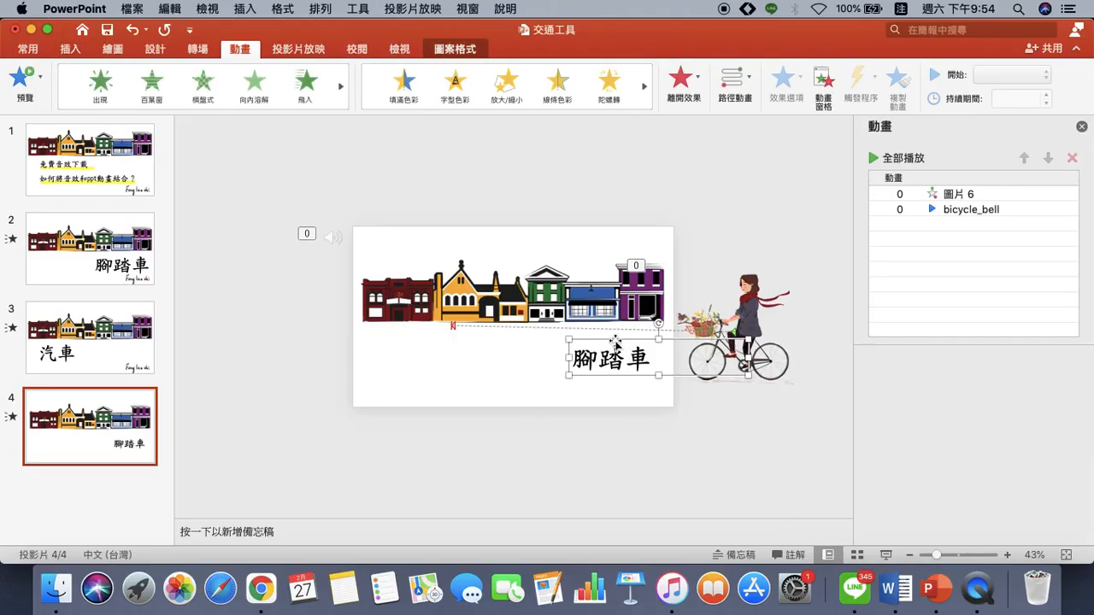
{"action": "left_click", "coordinate": [100, 85]}
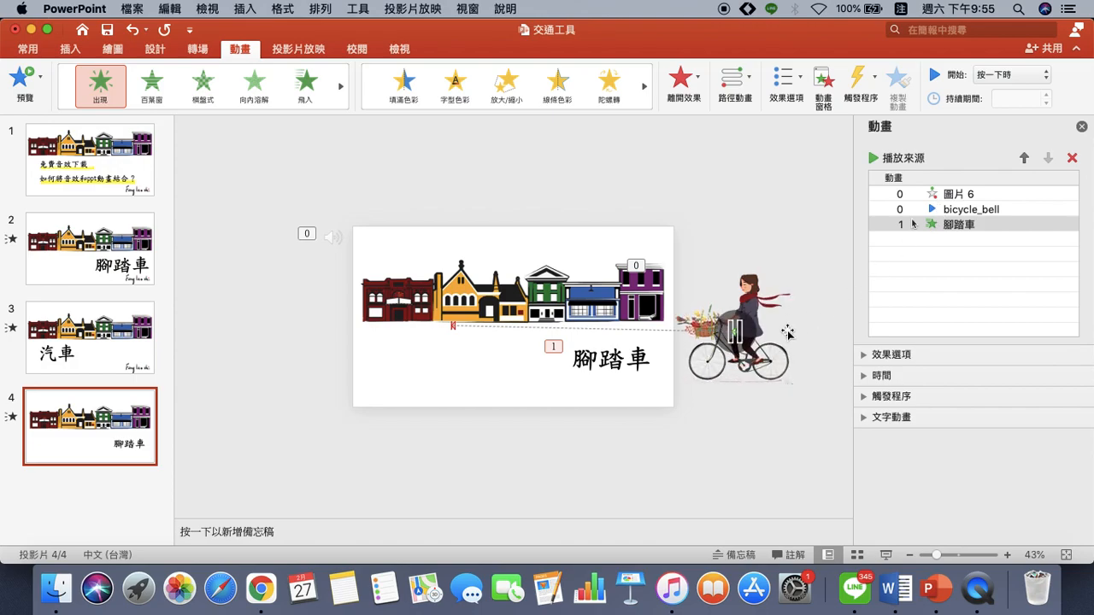
{"action": "left_click", "coordinate": [887, 556]}
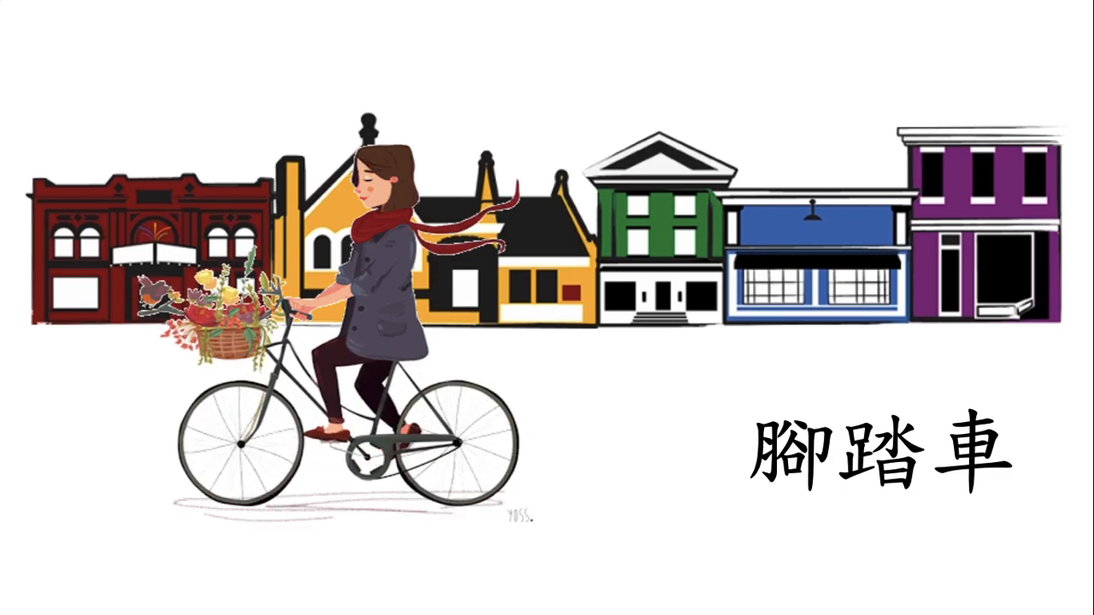
{"action": "key", "text": "Right"}
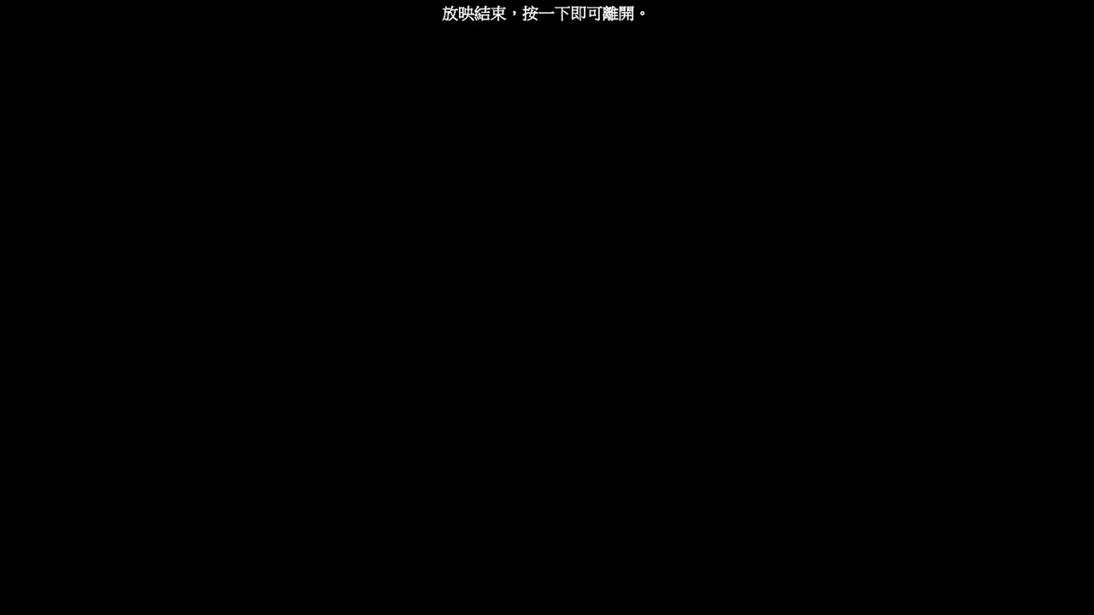